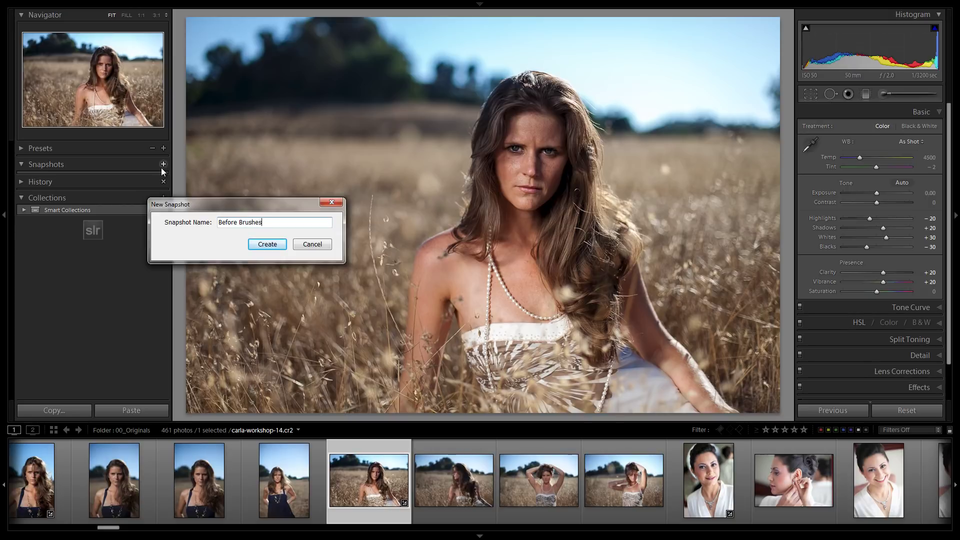
Save a snapshot named Before Brushes and load the 21 Skin Softener preset for the Adjustment Brush
click(255, 245)
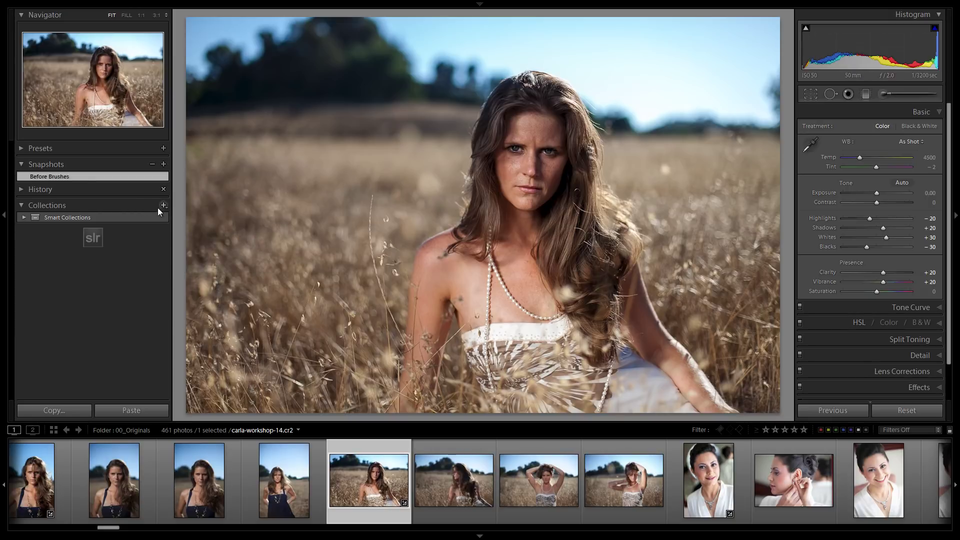
click(887, 93)
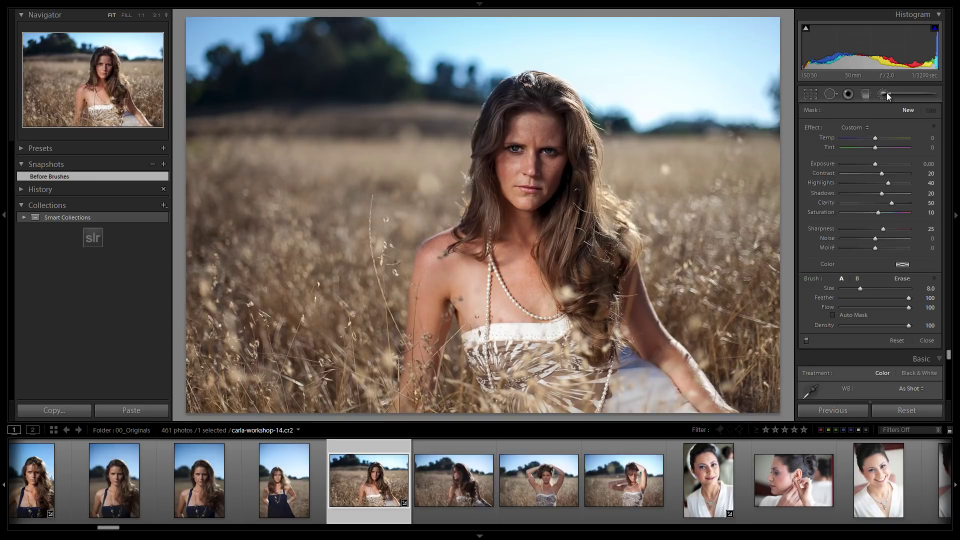
click(852, 128)
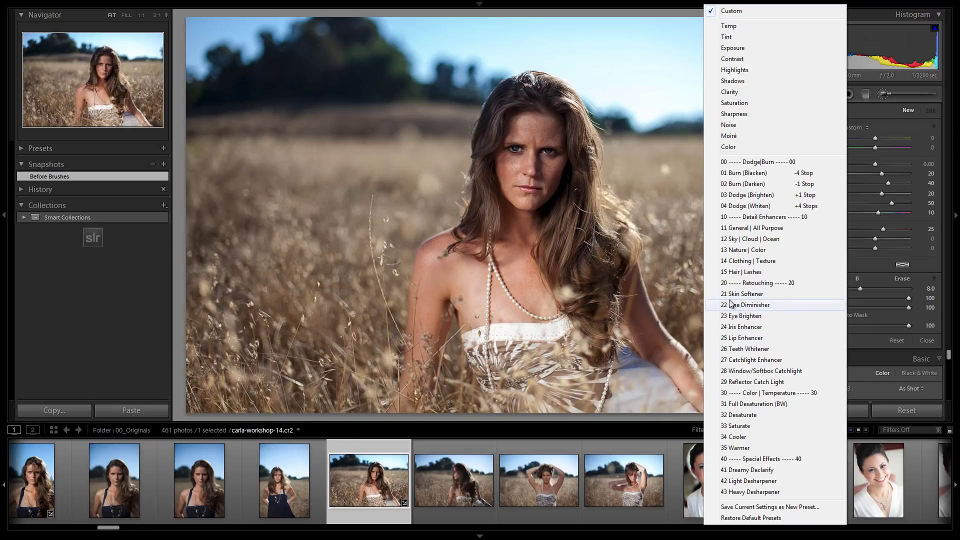
click(750, 299)
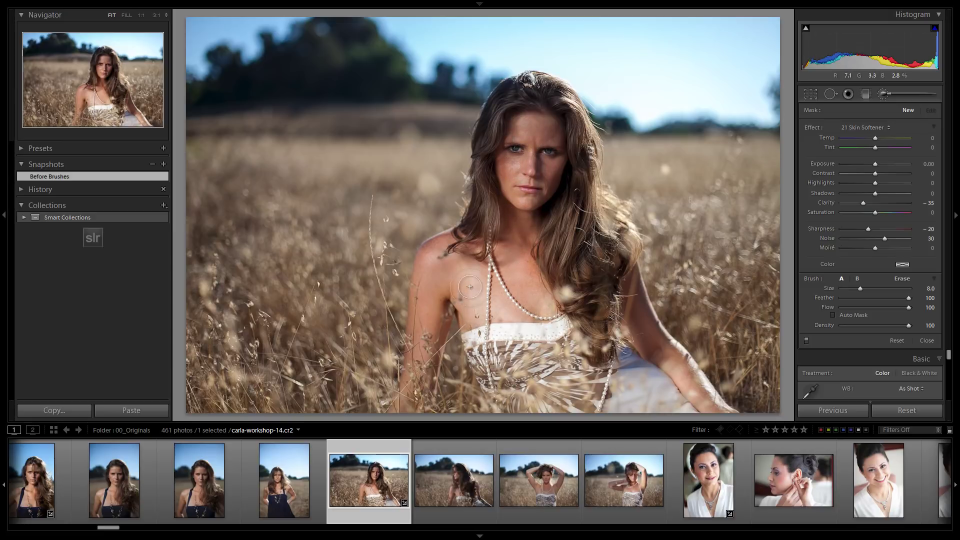
Paint the skin softener over the woman's face, neck, chest and the arm on the image's left side, with the mask overlay shown
click(521, 283)
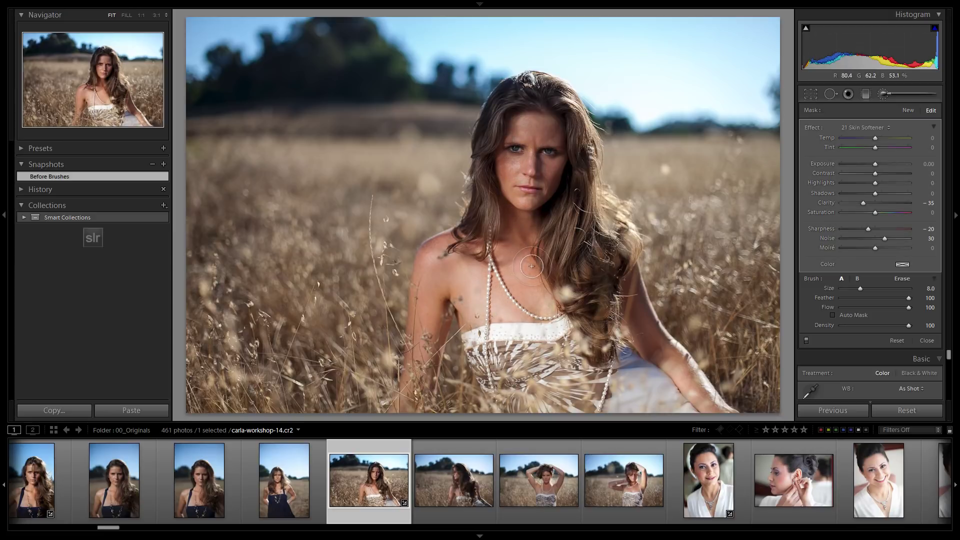
key(o)
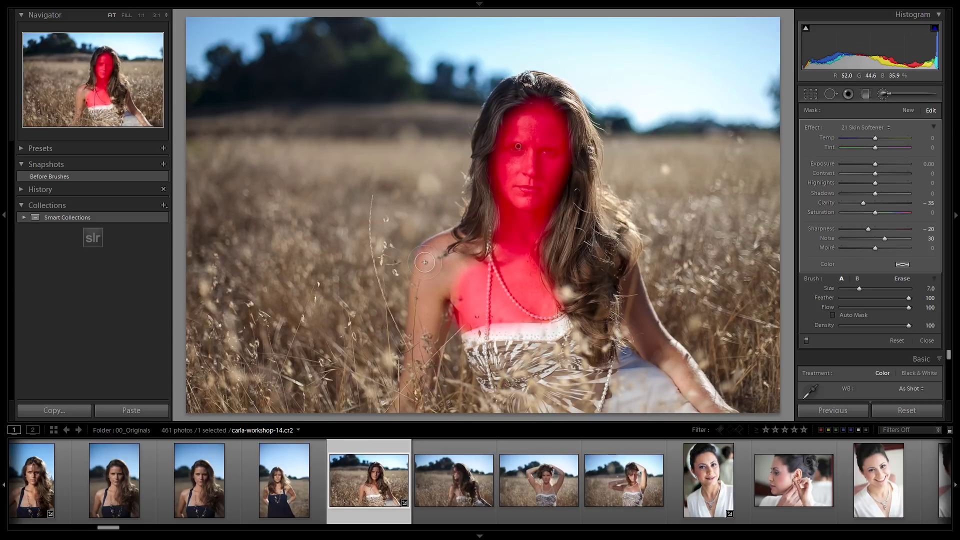
mouse_move(425, 262)
mouse_down()
mouse_move(449, 238)
mouse_move(433, 247)
mouse_move(418, 286)
mouse_move(402, 414)
mouse_move(445, 287)
mouse_move(408, 404)
mouse_move(430, 348)
mouse_move(423, 398)
mouse_move(425, 357)
mouse_up()
mouse_move(475, 258)
mouse_down()
mouse_move(455, 262)
mouse_move(470, 250)
mouse_move(456, 254)
mouse_move(455, 239)
mouse_move(459, 269)
mouse_move(485, 284)
mouse_move(505, 242)
mouse_move(532, 282)
mouse_move(563, 300)
mouse_move(481, 318)
mouse_move(467, 306)
mouse_move(494, 274)
mouse_move(481, 280)
mouse_move(521, 274)
mouse_up()
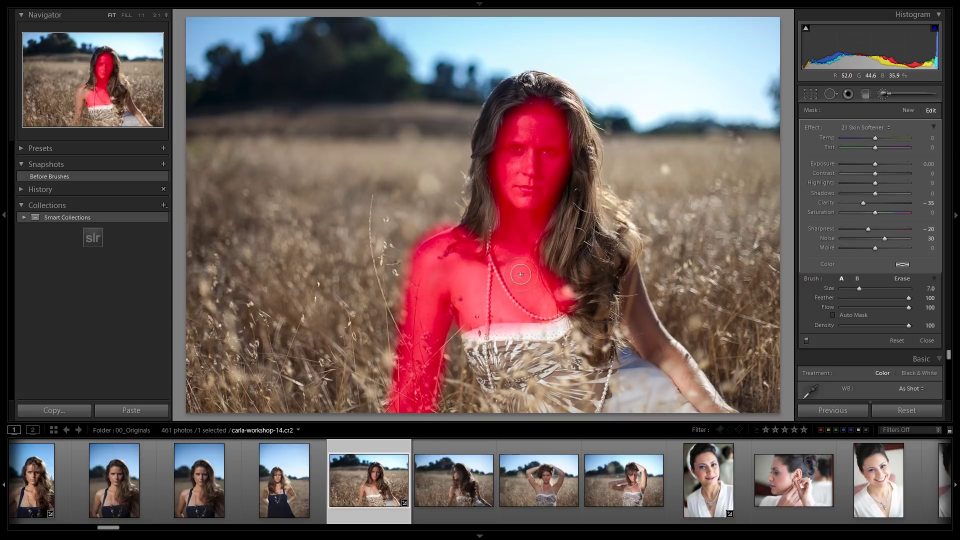
Paint the skin softener along the arm on the image's right side and over the forehead, using brush size 9.0
scroll(632, 295, up, 2)
mouse_move(631, 288)
mouse_down()
mouse_move(637, 325)
mouse_move(672, 365)
mouse_up()
mouse_move(645, 328)
mouse_down()
mouse_move(682, 382)
mouse_move(735, 432)
mouse_up()
mouse_move(628, 278)
mouse_down()
mouse_move(648, 330)
mouse_move(720, 413)
mouse_move(698, 364)
mouse_move(626, 281)
mouse_move(632, 274)
mouse_up()
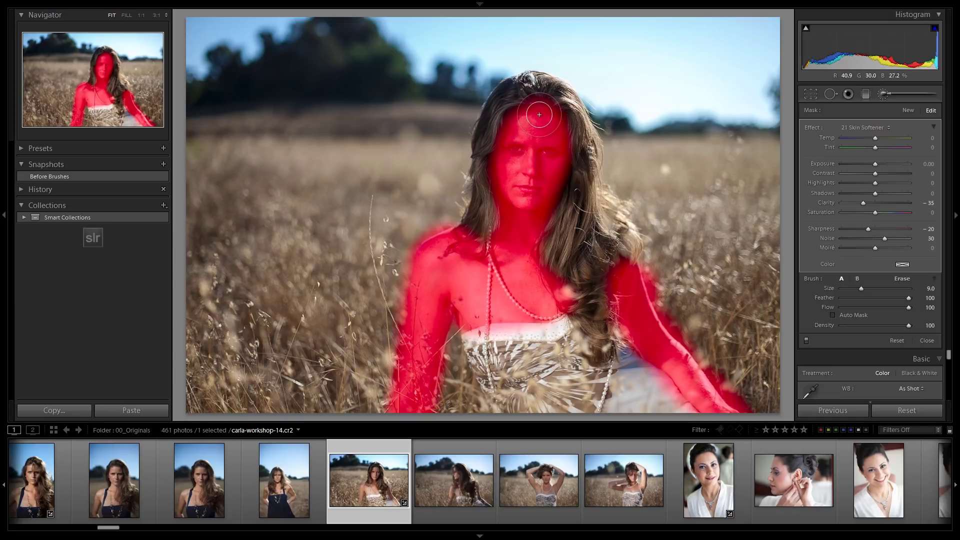
drag(539, 114, 533, 113)
At 1:1 view, erase the mask from the hair along the forehead hairline with eraser size 10.0
key(space)
click(529, 116)
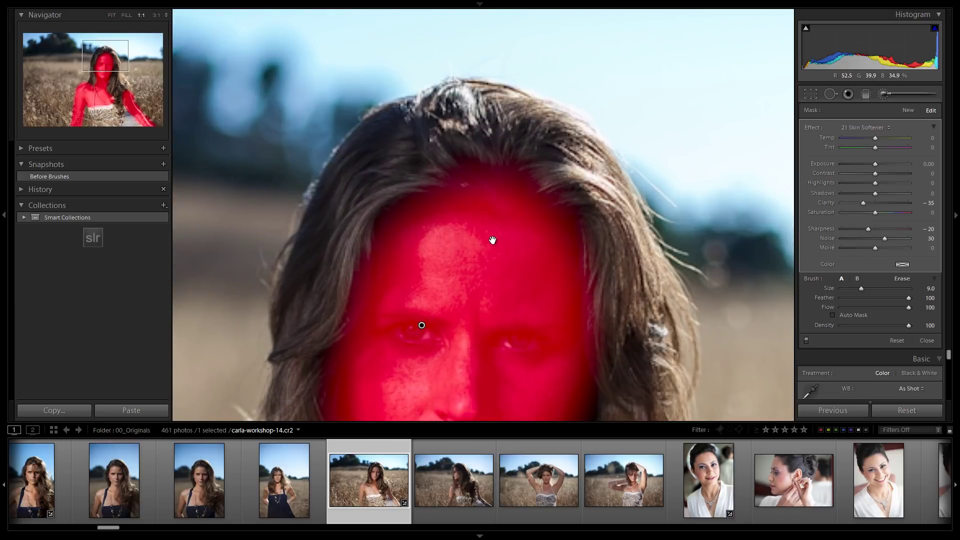
drag(493, 240, 535, 170)
key(alt)
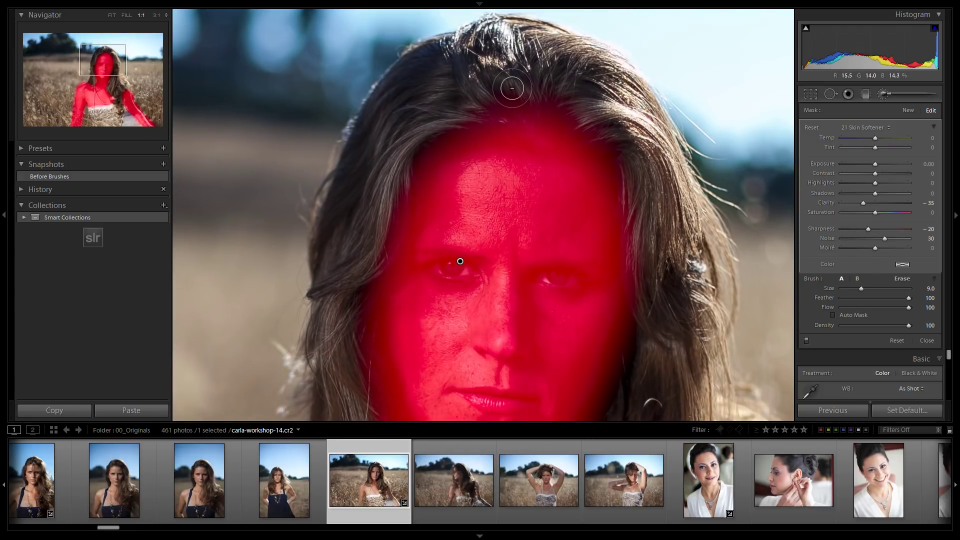
scroll(506, 90, up, 3)
scroll(506, 90, down, 2)
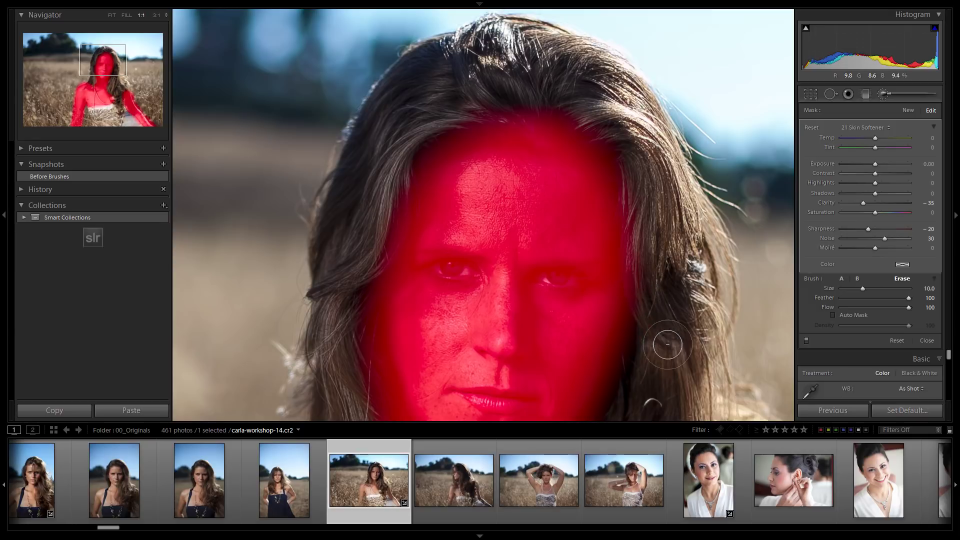
Erase the mask from the hair beside the face, along the neck and down over the chest
drag(685, 342, 654, 223)
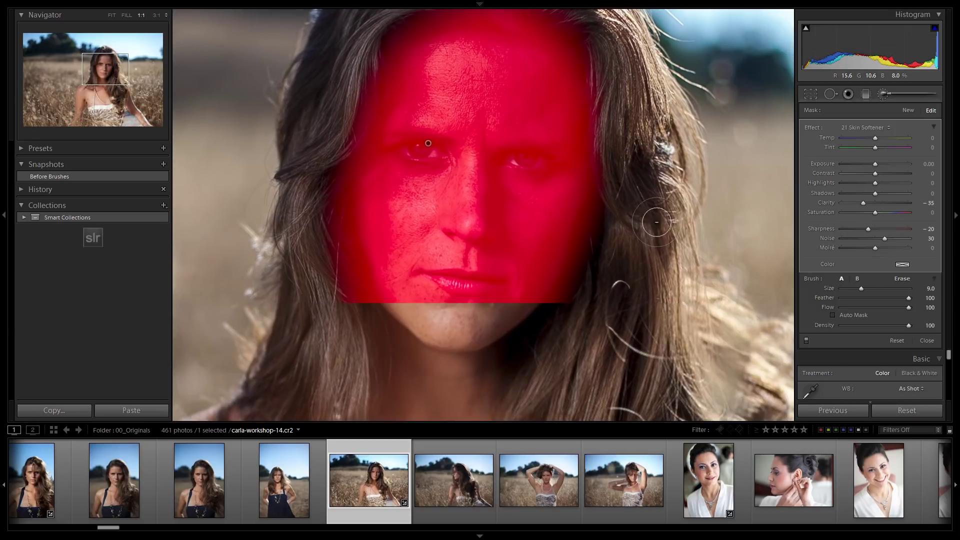
key(alt)
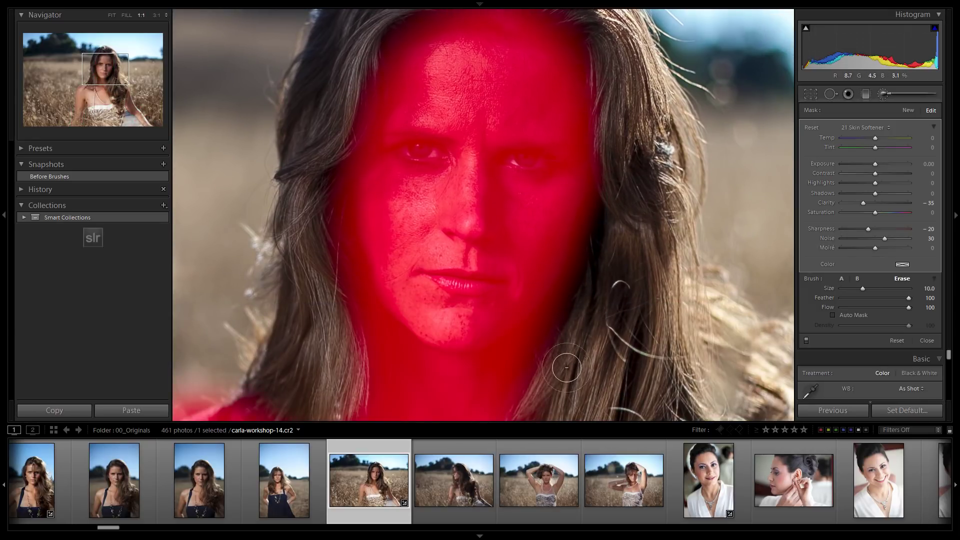
drag(603, 344, 595, 215)
key(alt)
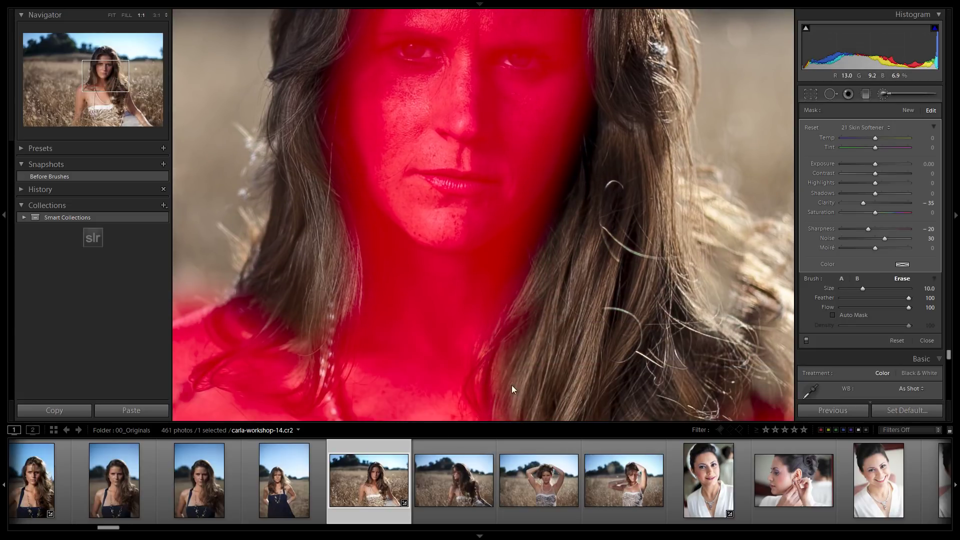
drag(571, 325, 545, 182)
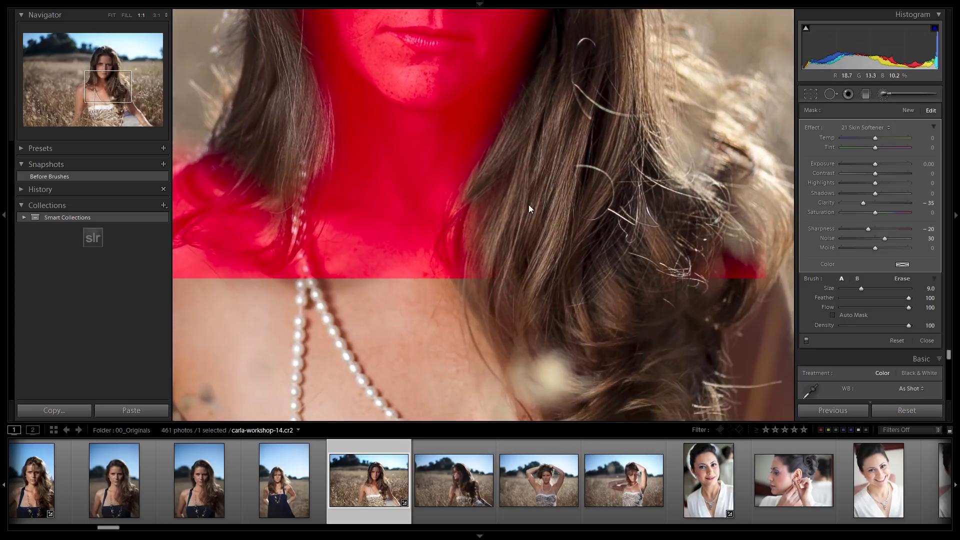
key(alt)
mouse_move(497, 314)
mouse_down()
mouse_move(506, 340)
mouse_move(560, 363)
mouse_up()
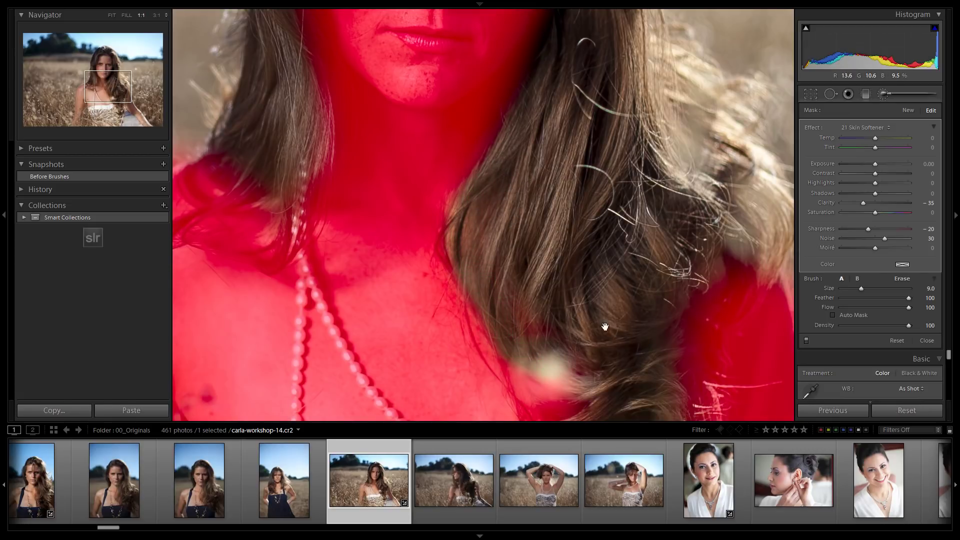
Erase the mask from the lower curls between the chest and the arm, using eraser size 12.0
mouse_move(607, 325)
mouse_down()
mouse_move(480, 229)
mouse_move(382, 237)
mouse_move(430, 315)
mouse_move(390, 268)
mouse_up()
scroll(389, 236, up, 2)
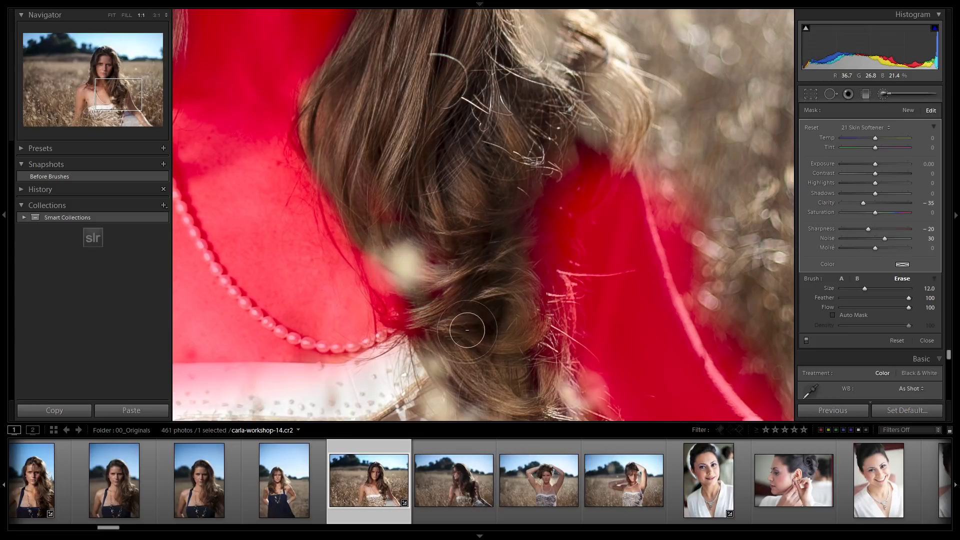
mouse_move(547, 338)
mouse_down()
mouse_move(569, 214)
mouse_move(610, 175)
mouse_move(623, 130)
mouse_move(611, 74)
mouse_move(623, 142)
mouse_move(525, 238)
mouse_move(518, 300)
mouse_move(572, 114)
mouse_move(543, 193)
mouse_move(523, 195)
mouse_up()
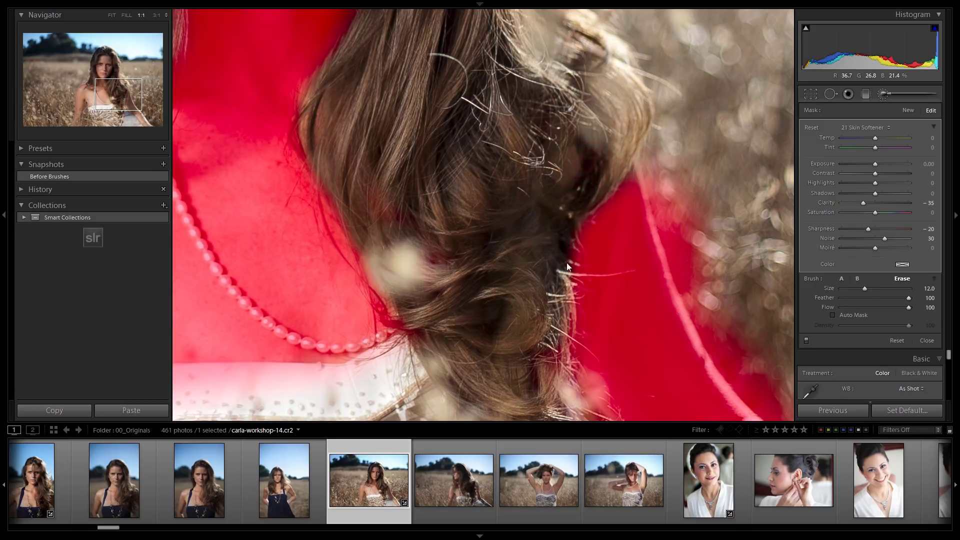
Erase the mask from the grass along the outer edge of the right-hand arm, down to the wrist, with eraser size 14.0
drag(647, 241, 400, 111)
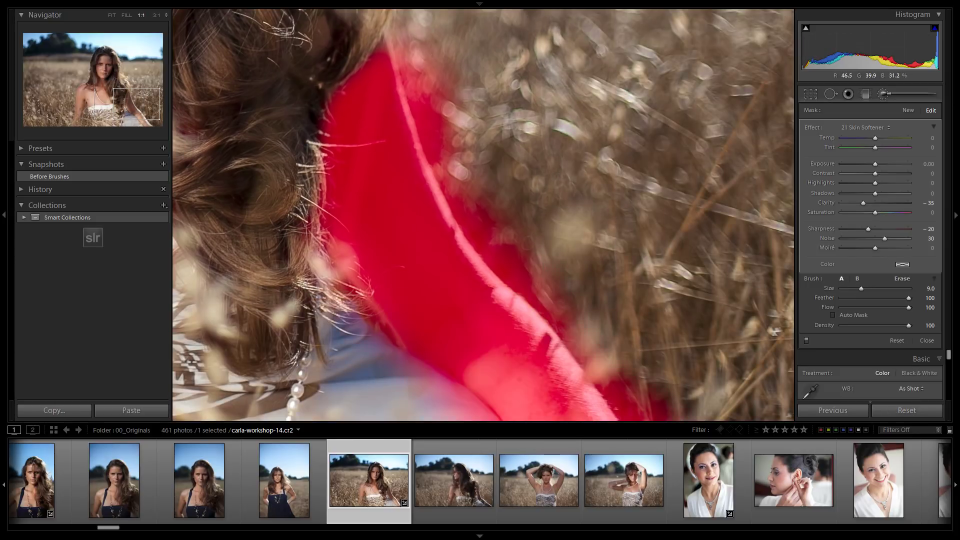
key(alt)
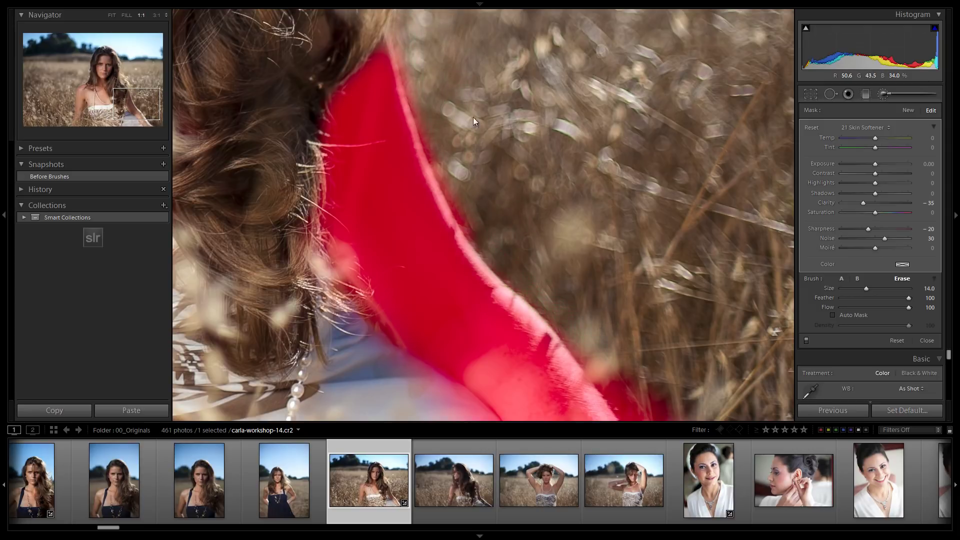
drag(605, 358, 443, 137)
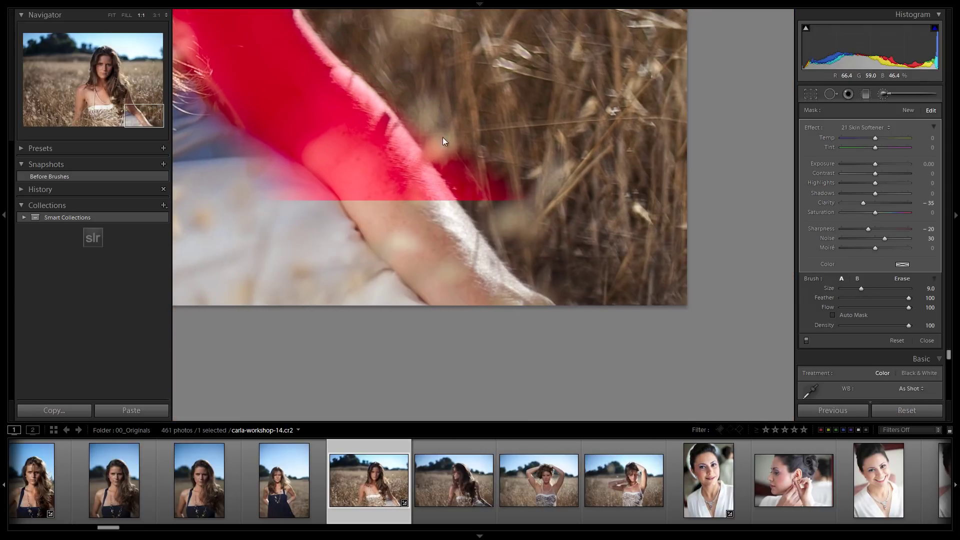
key(alt)
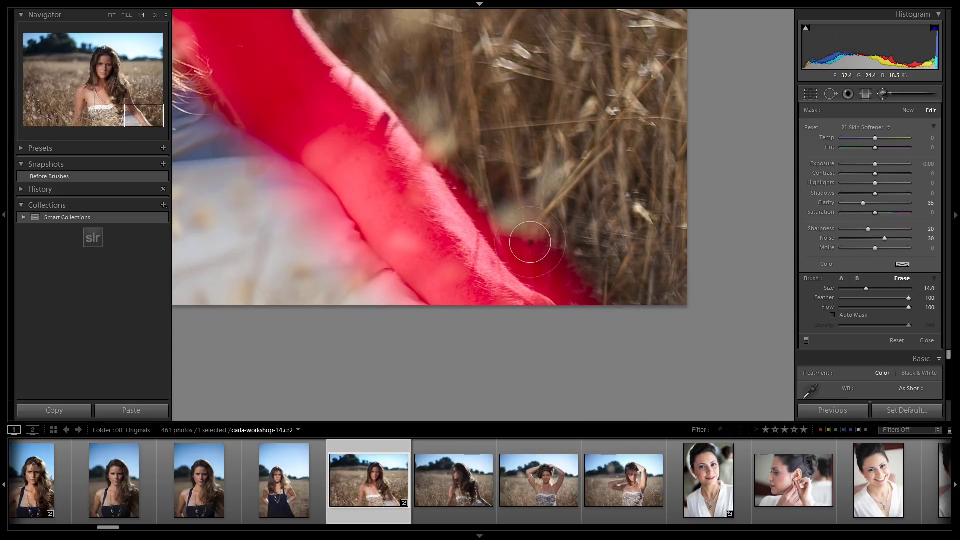
click(530, 243)
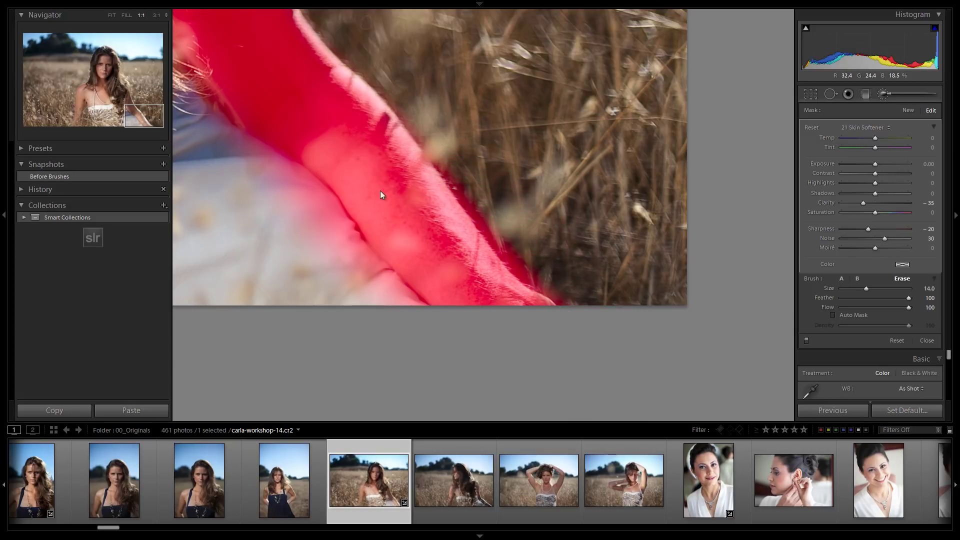
Erase the mask from the dress fabric along the inner edge of the right-hand arm
drag(319, 182, 554, 266)
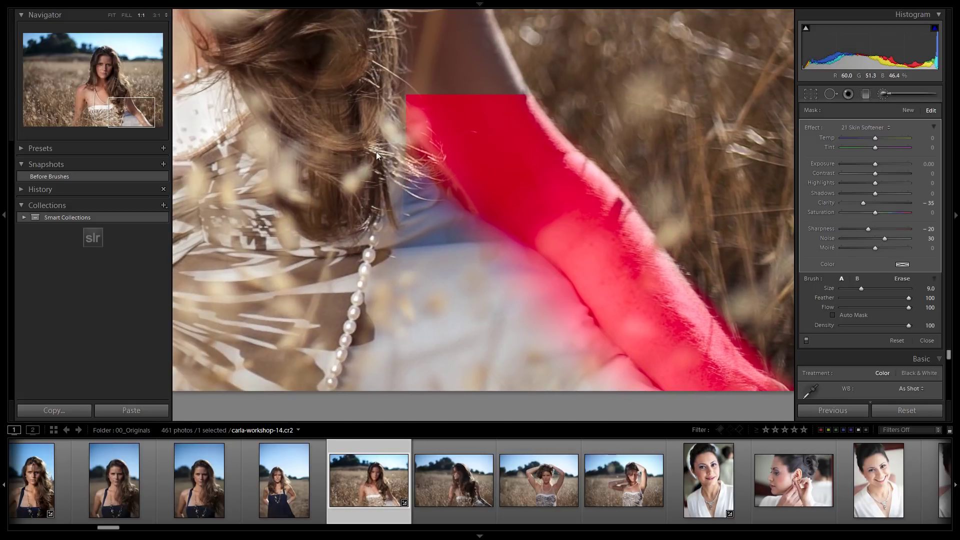
key(alt)
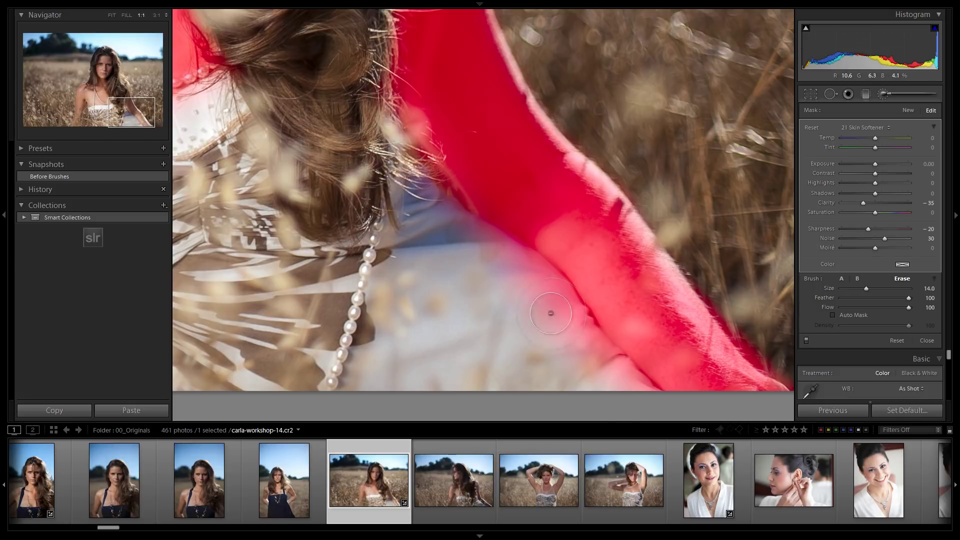
drag(551, 313, 622, 418)
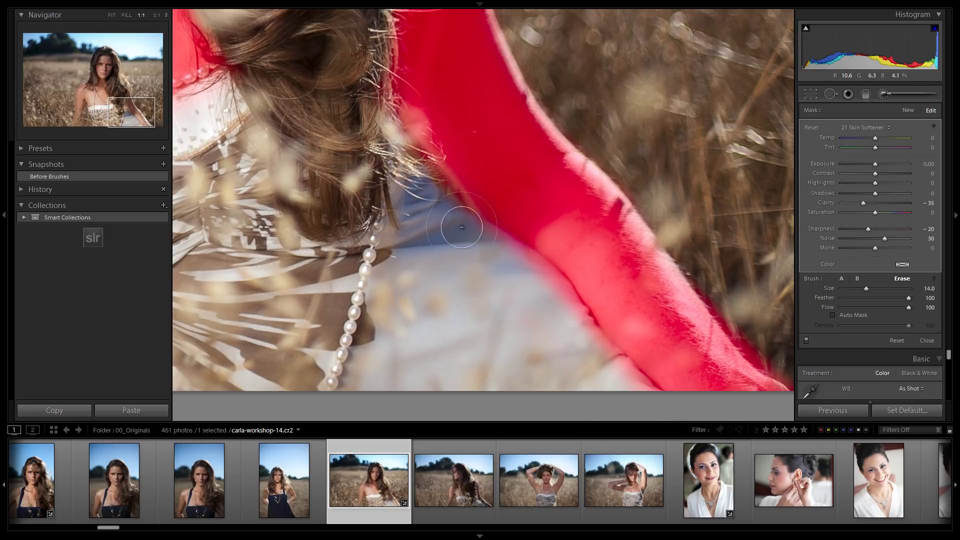
Erase the mask from the grass between the left-hand arm and torso with size 11.0, and from the armpit gap with size 7.0
drag(299, 216, 638, 193)
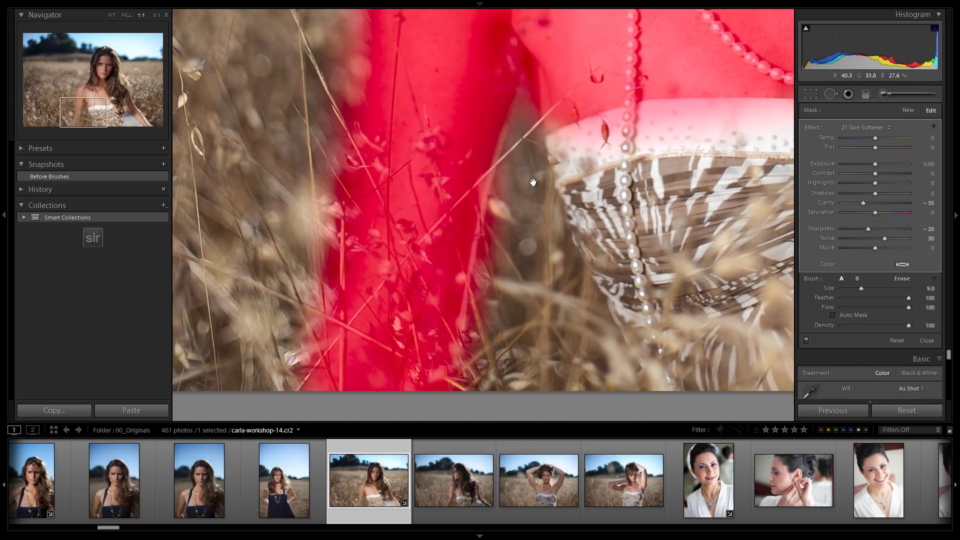
key(alt)
drag(497, 243, 479, 345)
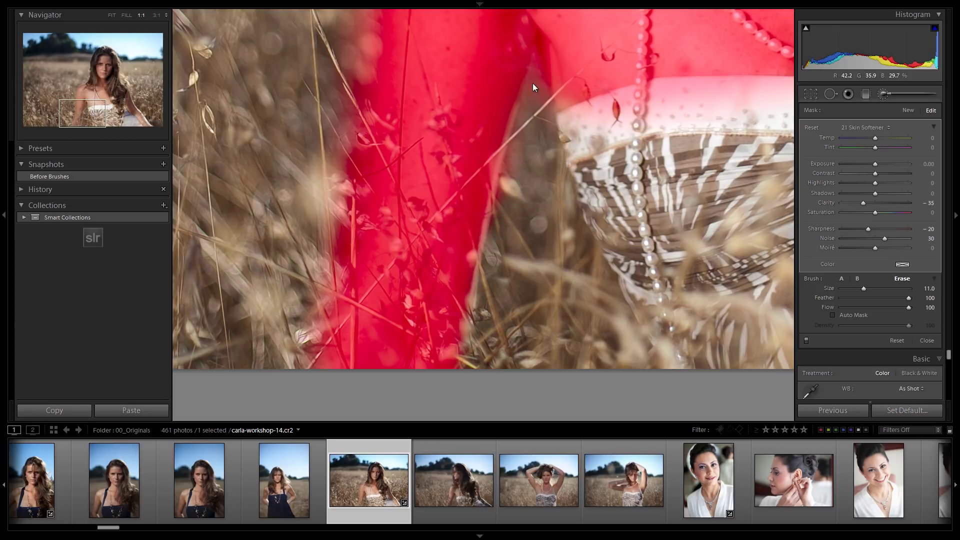
key(bracketleft)
key(bracketleft)
mouse_move(533, 83)
mouse_down()
mouse_move(536, 56)
mouse_move(538, 80)
mouse_up()
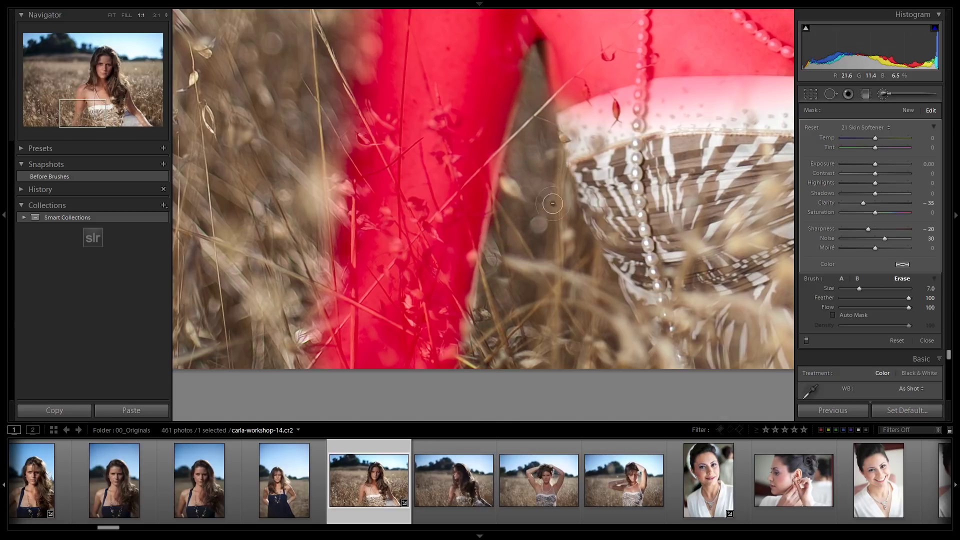
Erase the mask from the white band across the top of the dress with eraser size 8.0
drag(720, 125, 373, 265)
key(alt)
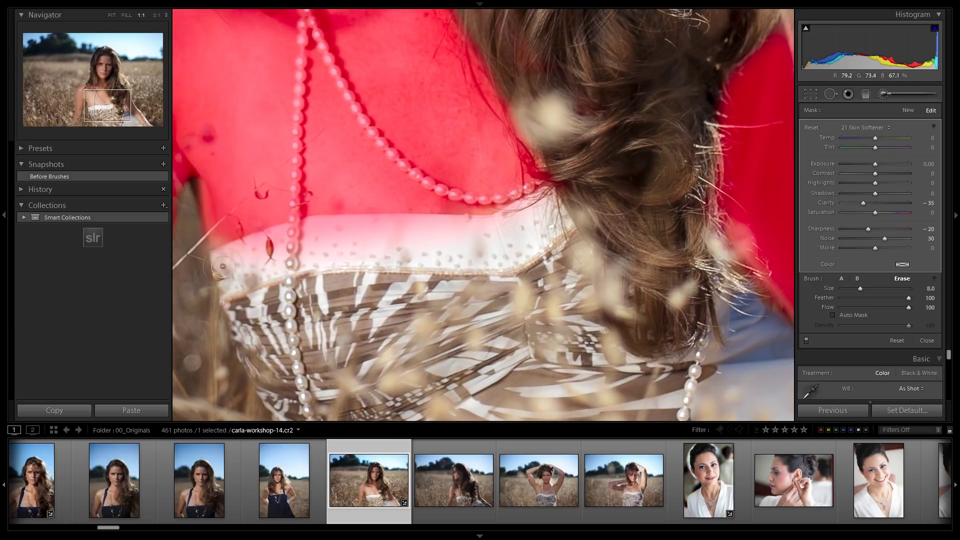
mouse_move(223, 266)
mouse_down()
mouse_move(333, 231)
mouse_move(467, 234)
mouse_move(560, 206)
mouse_up()
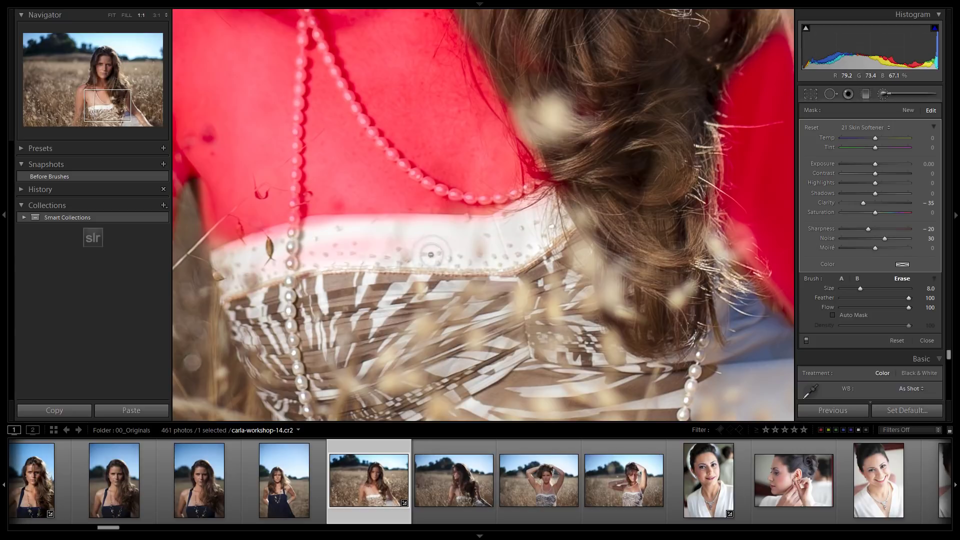
mouse_move(238, 257)
mouse_down()
mouse_move(309, 234)
mouse_move(521, 224)
mouse_move(566, 204)
mouse_up()
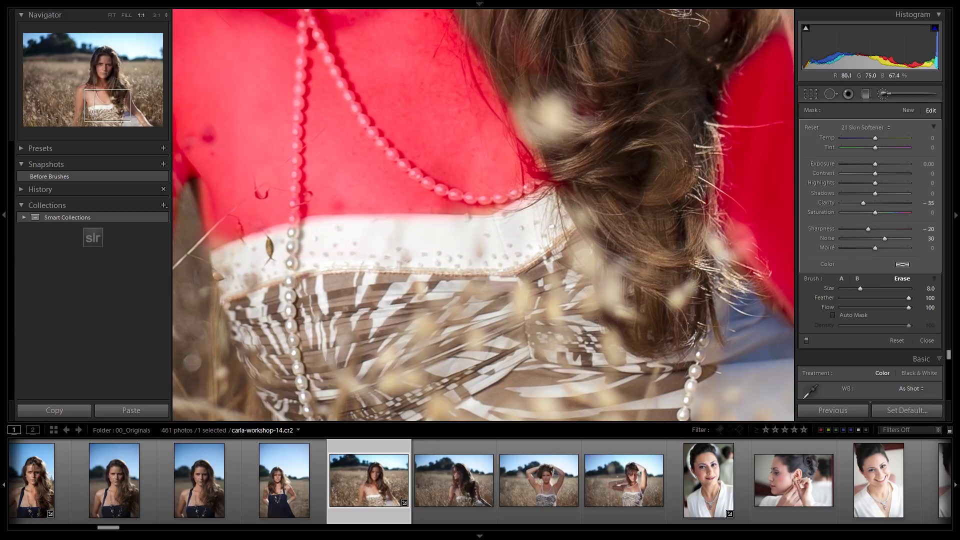
Erase the mask from both strands of the pearl necklace where they cross the chest, with eraser size 4.0
mouse_move(291, 215)
mouse_down()
mouse_move(474, 270)
mouse_move(485, 283)
mouse_up()
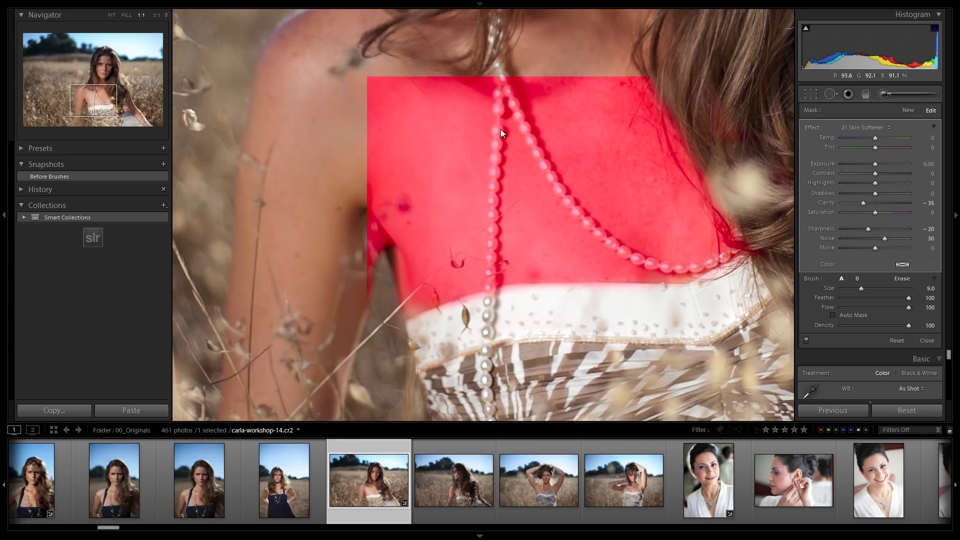
key(alt)
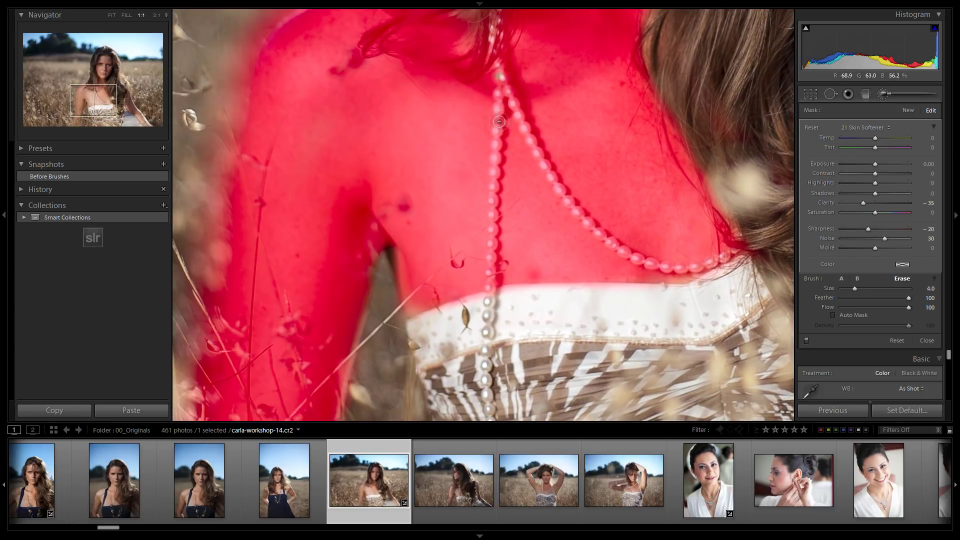
drag(499, 122, 489, 334)
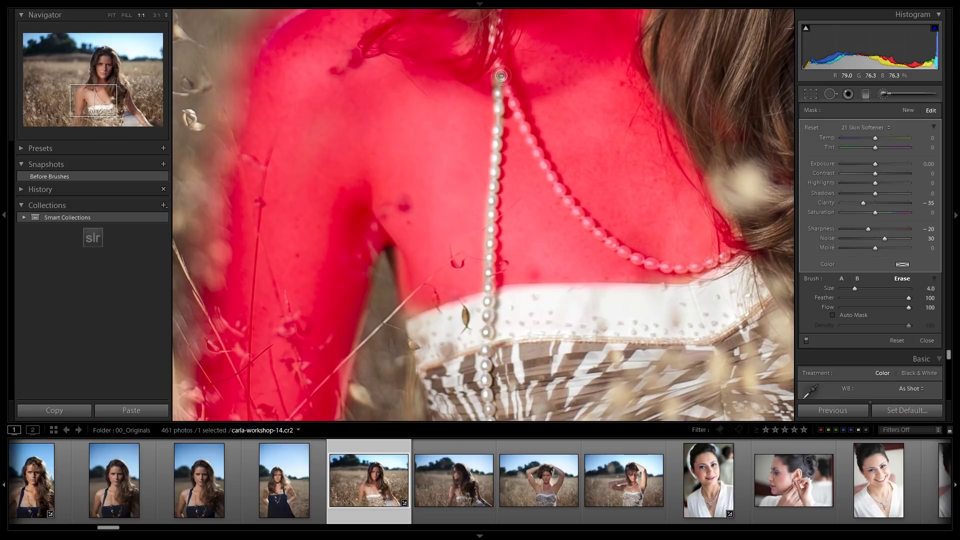
drag(515, 113, 556, 199)
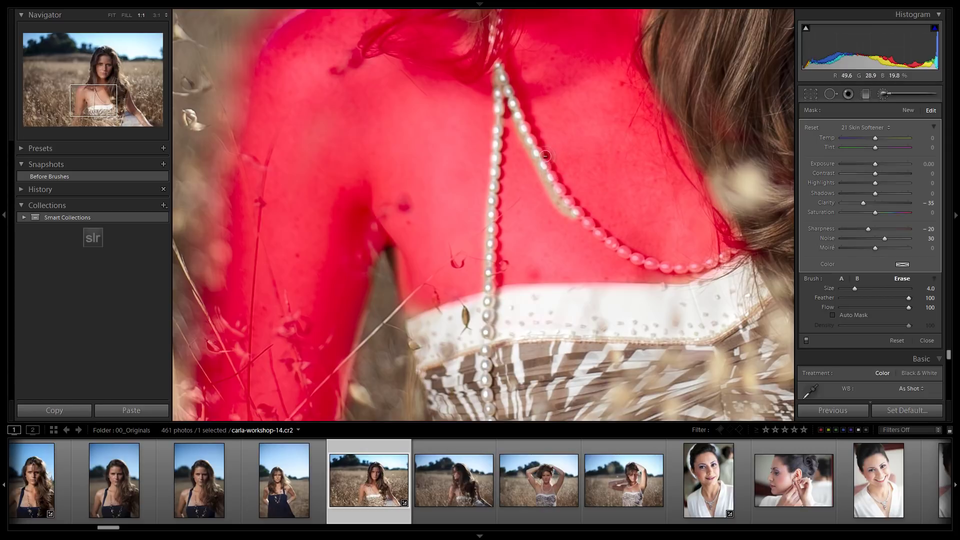
mouse_move(598, 235)
mouse_down()
mouse_move(660, 268)
mouse_move(747, 252)
mouse_move(755, 260)
mouse_up()
key(alt)
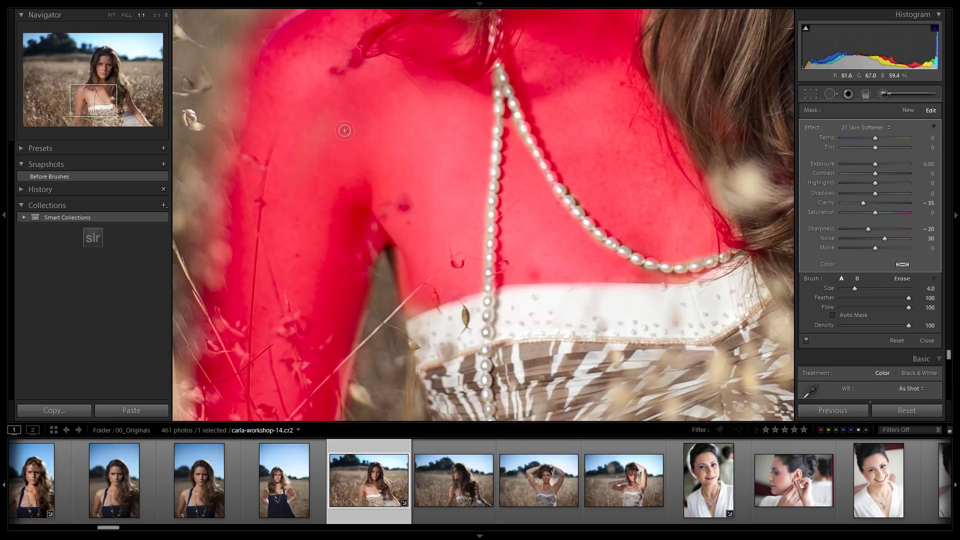
Erase the mask from the grass along the outer edge of the left-hand forearm with eraser size 18.0
drag(345, 131, 606, 32)
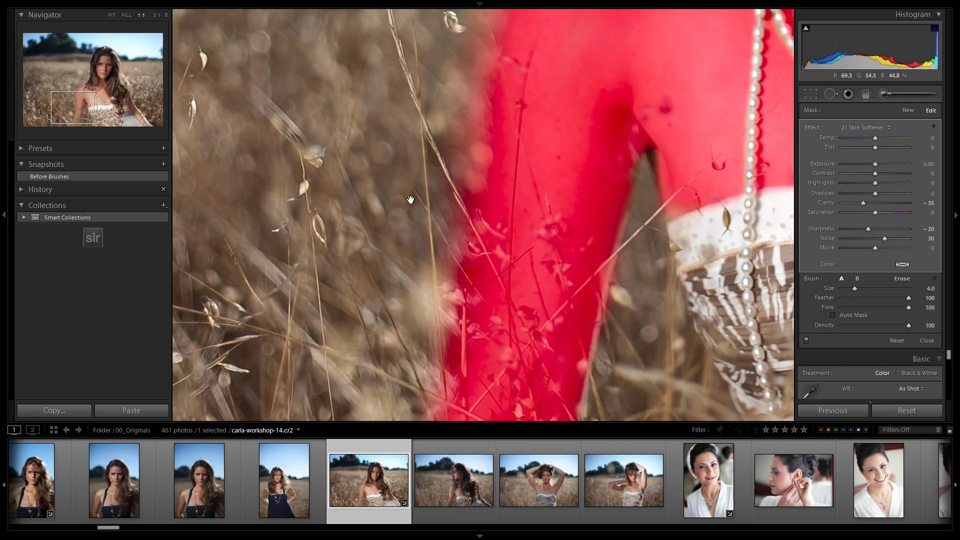
drag(411, 200, 415, 55)
key(alt)
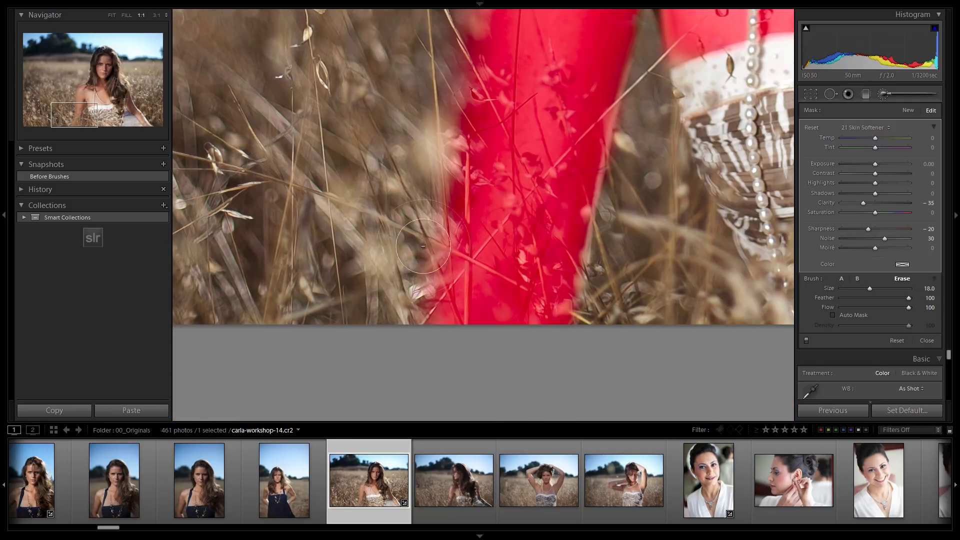
drag(413, 348, 429, 109)
click(420, 113)
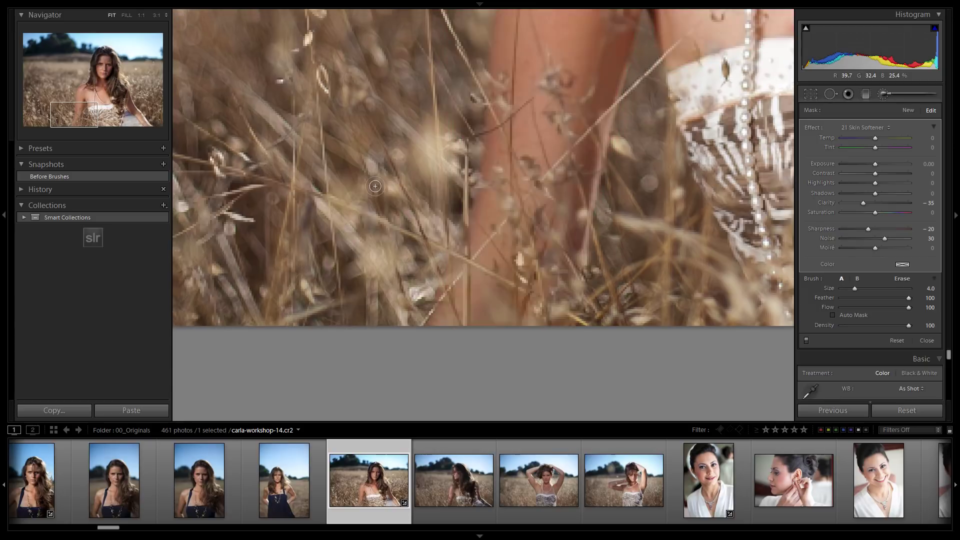
Erase the mask spill outside the left-hand upper arm and shoulder with eraser size 6.0, and from the hair over the shoulder with size 3.0
key(o)
key(alt)
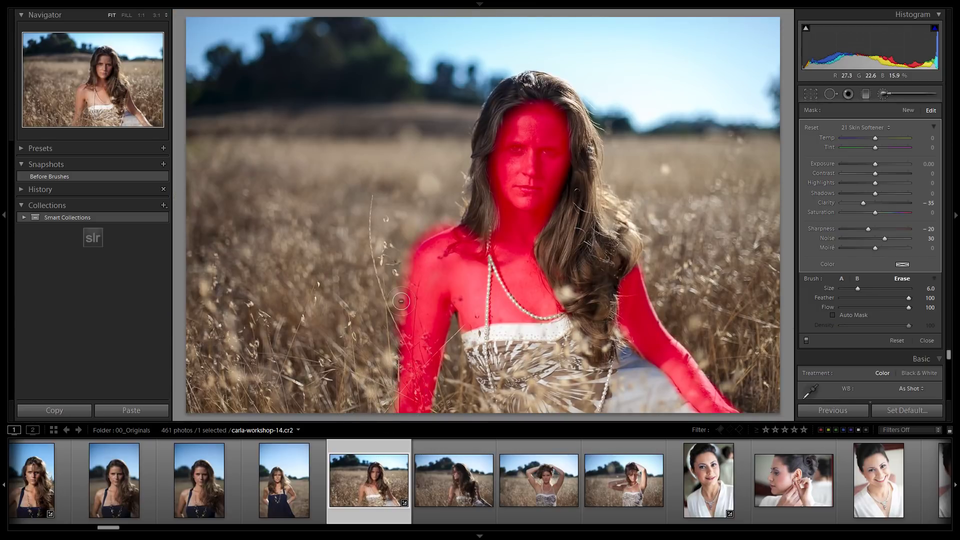
mouse_move(402, 301)
mouse_down()
mouse_move(412, 240)
mouse_move(464, 199)
mouse_move(464, 175)
mouse_up()
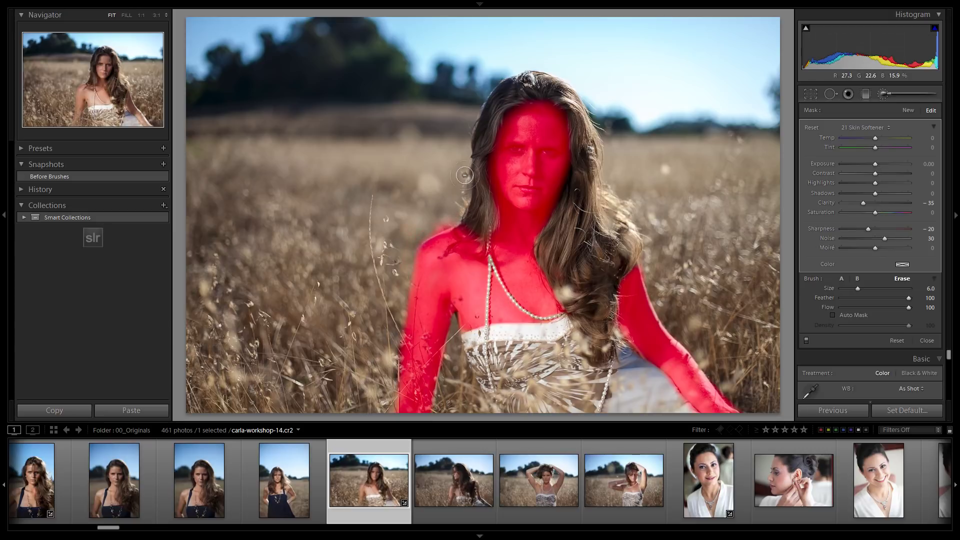
key(bracketleft)
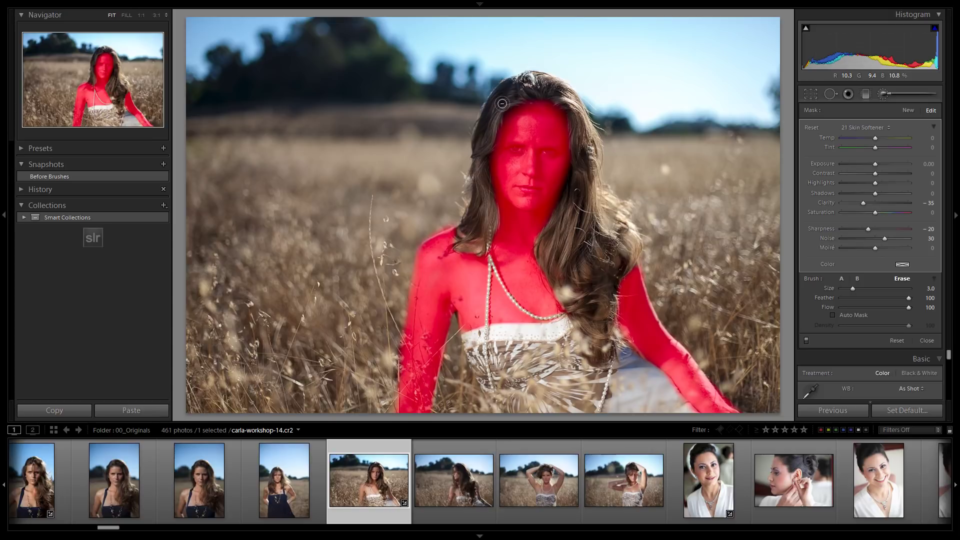
key(alt)
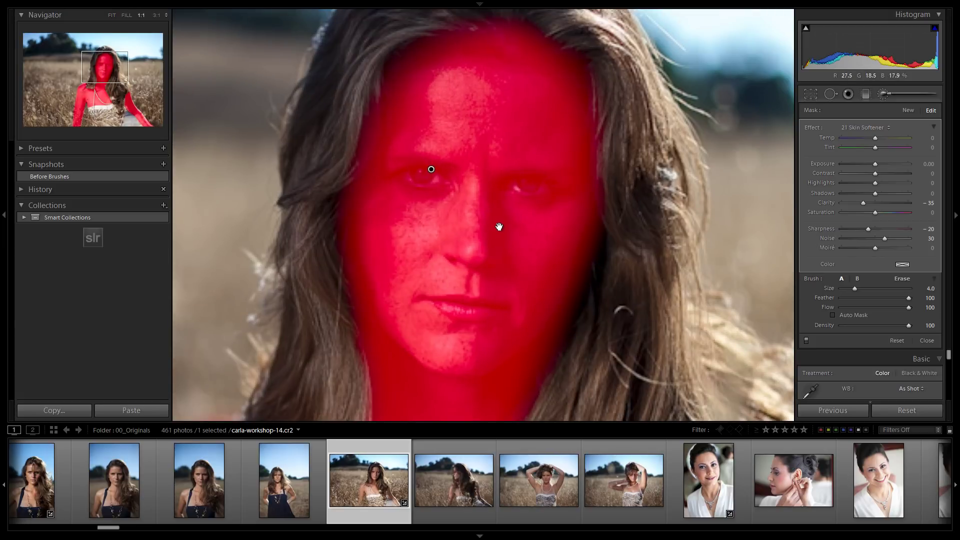
Erase the mask from the left-hand eye with eraser sizes 4.0 and 6.0, and undo the last brush stroke
key(alt)
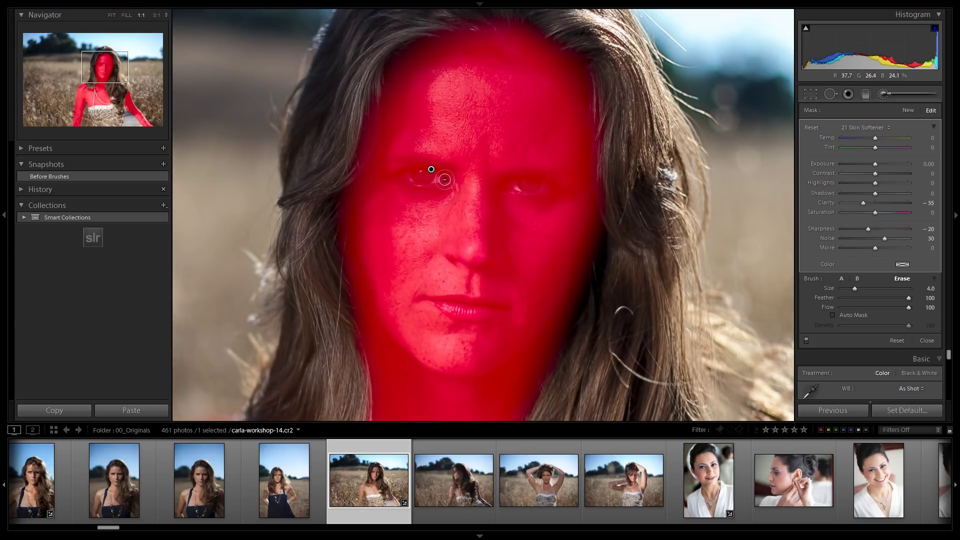
mouse_move(445, 180)
mouse_down()
mouse_move(397, 175)
mouse_move(442, 183)
mouse_move(387, 175)
mouse_move(436, 176)
mouse_up()
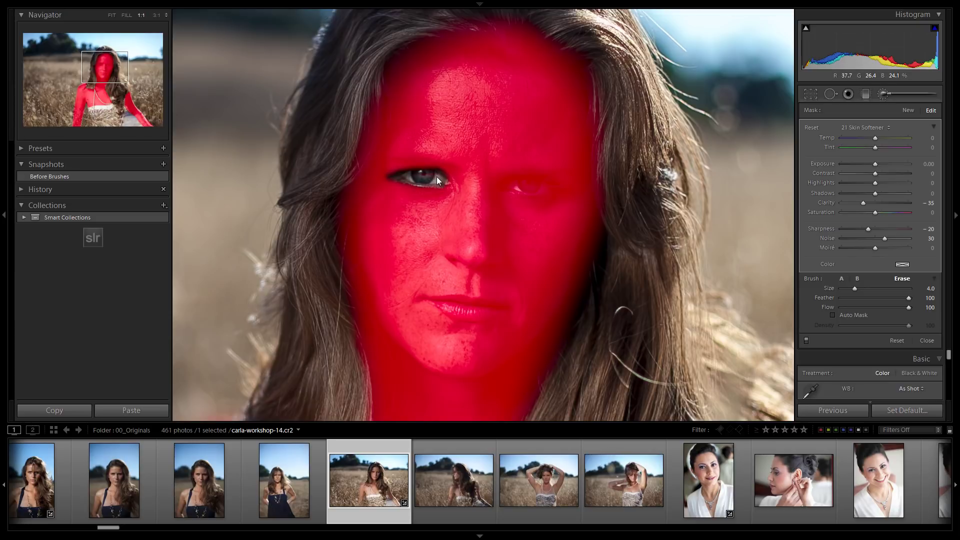
scroll(437, 177, up, 2)
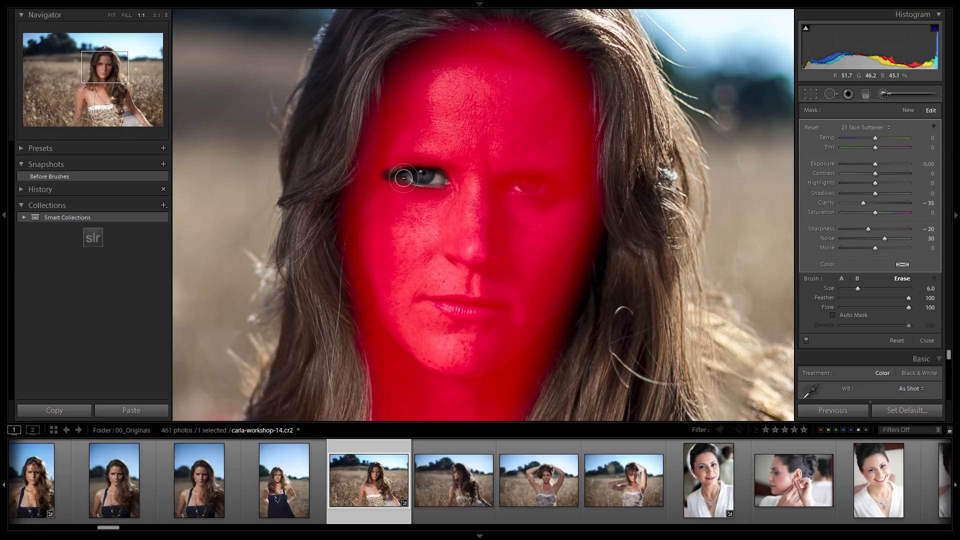
mouse_move(404, 178)
mouse_down()
mouse_move(389, 178)
mouse_move(440, 180)
mouse_up()
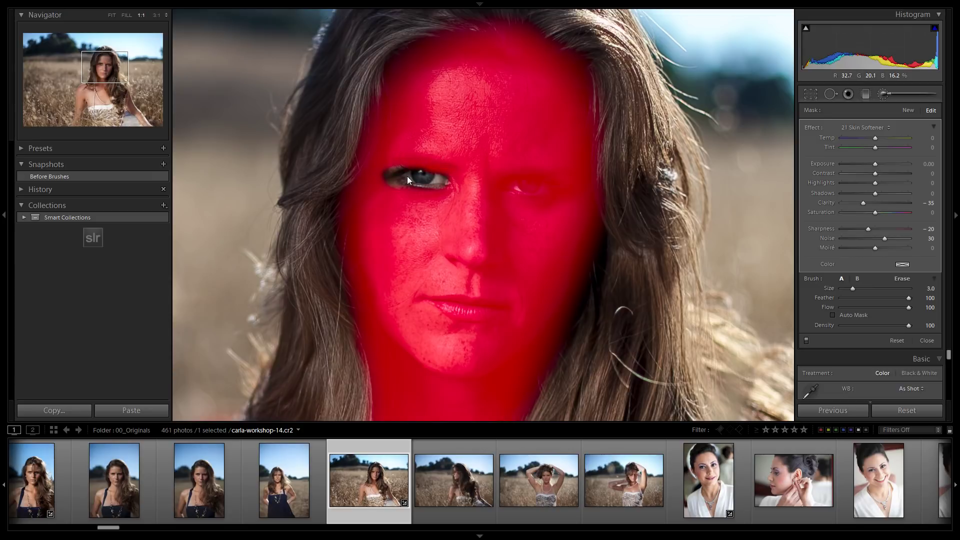
key(ctrl+z)
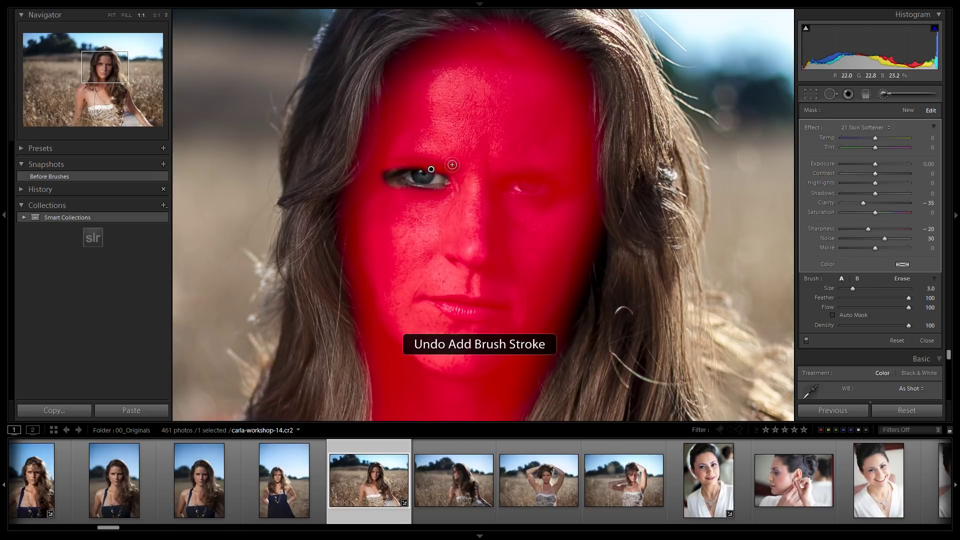
Erase the mask from both eyebrows with eraser size 4.0
key(alt)
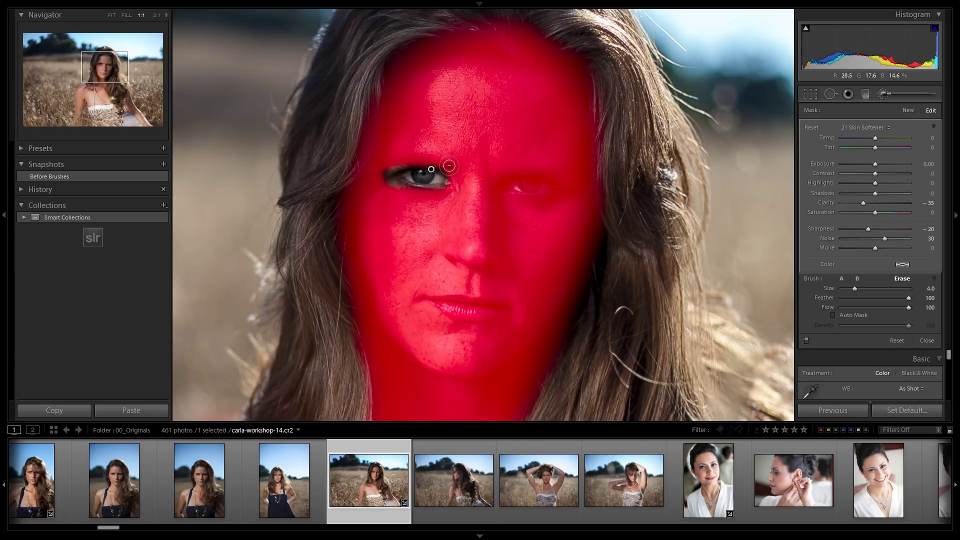
drag(451, 167, 386, 163)
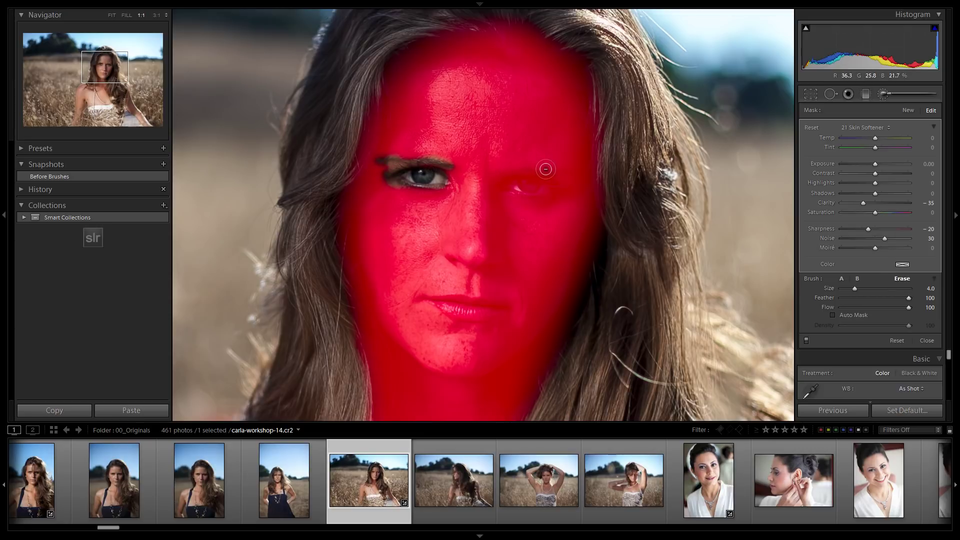
drag(507, 171, 549, 167)
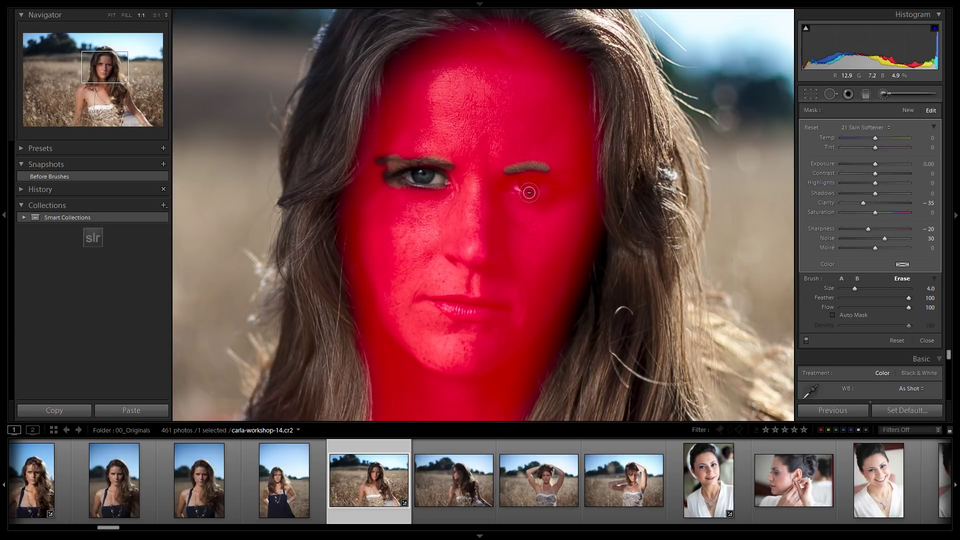
key(alt)
key(alt)
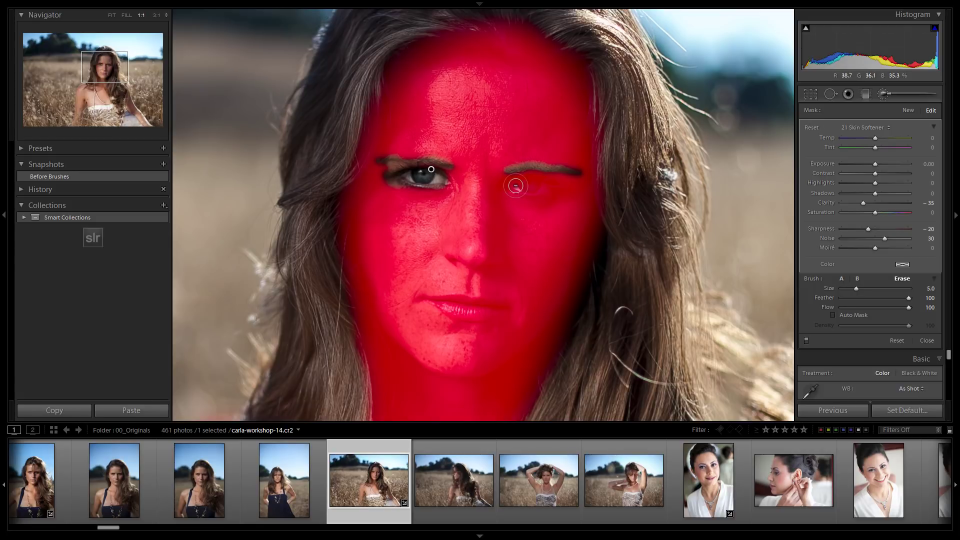
Erase the mask from the right-hand eye and the lips with eraser size 5.0, and hide the mask overlay
mouse_move(516, 185)
mouse_down()
mouse_move(505, 188)
mouse_move(551, 185)
mouse_move(529, 194)
mouse_move(504, 184)
mouse_move(559, 188)
mouse_up()
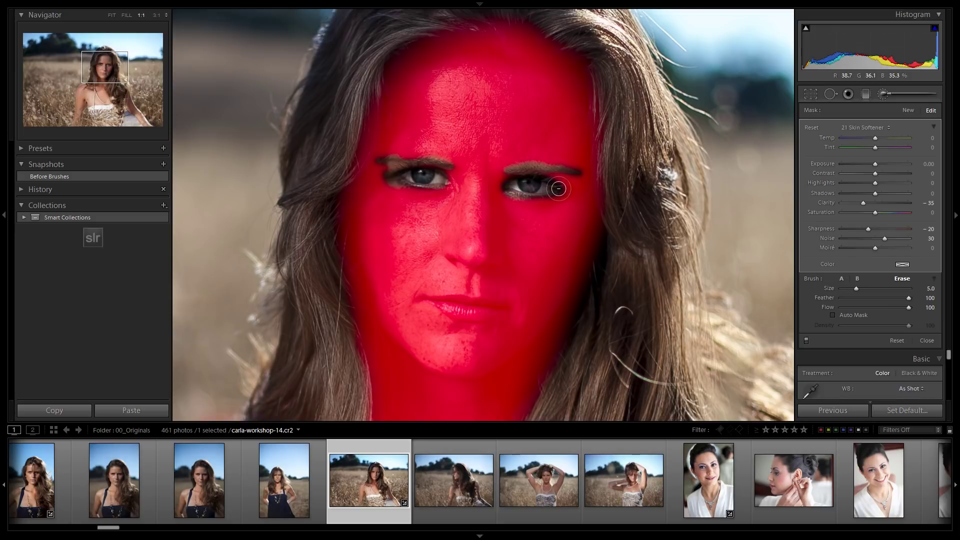
mouse_move(460, 297)
mouse_down()
mouse_move(502, 307)
mouse_move(464, 317)
mouse_move(428, 300)
mouse_move(502, 308)
mouse_move(477, 315)
mouse_move(435, 303)
mouse_move(509, 305)
mouse_up()
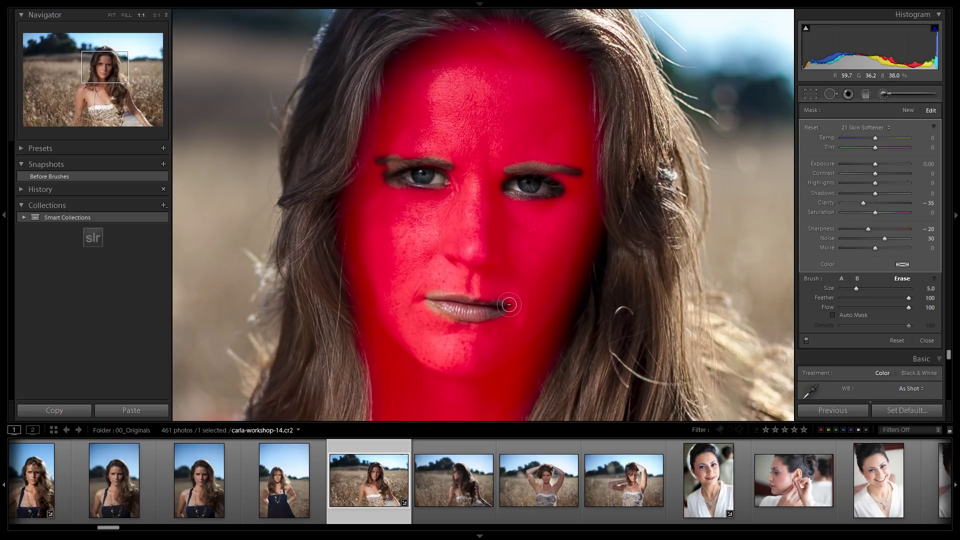
key(alt)
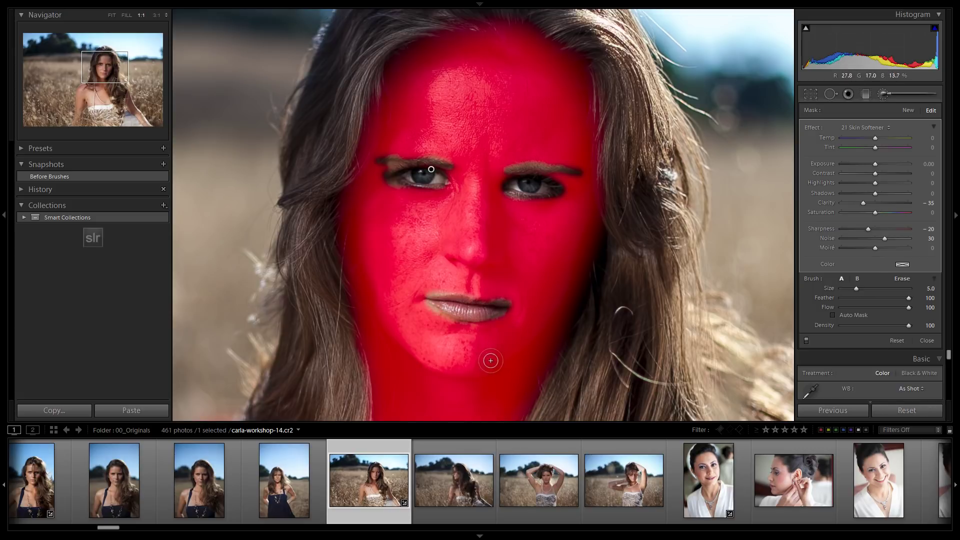
key(o)
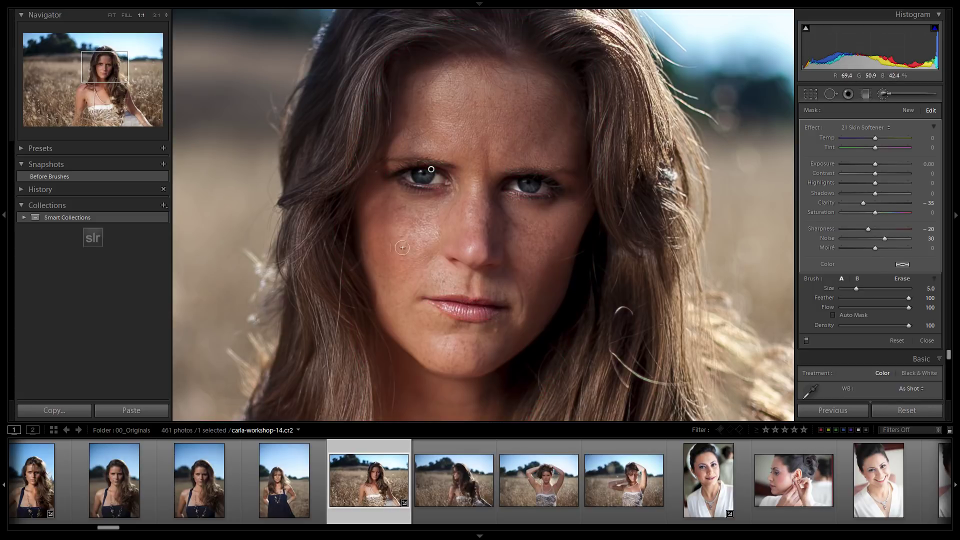
Touch up the skin softener on the skin around the eyes at 3:1 magnification, with brush sizes 11.0 and 9.0
key(ctrl+equal)
key(ctrl+equal)
drag(392, 153, 470, 210)
key(bracketright)
key(bracketright)
key(bracketright)
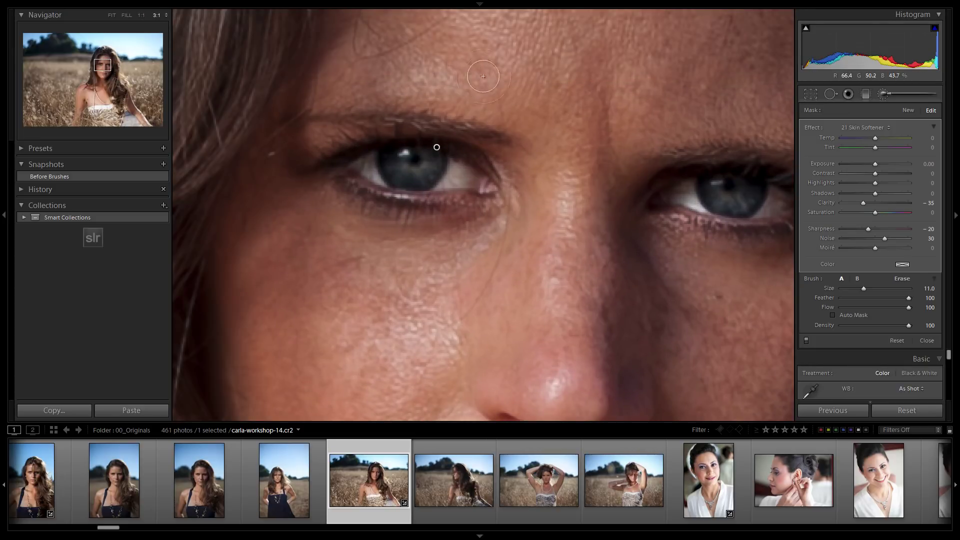
mouse_move(530, 89)
mouse_down()
mouse_move(437, 76)
mouse_move(317, 78)
mouse_move(521, 106)
mouse_up()
scroll(388, 259, down, 2)
drag(523, 174, 269, 163)
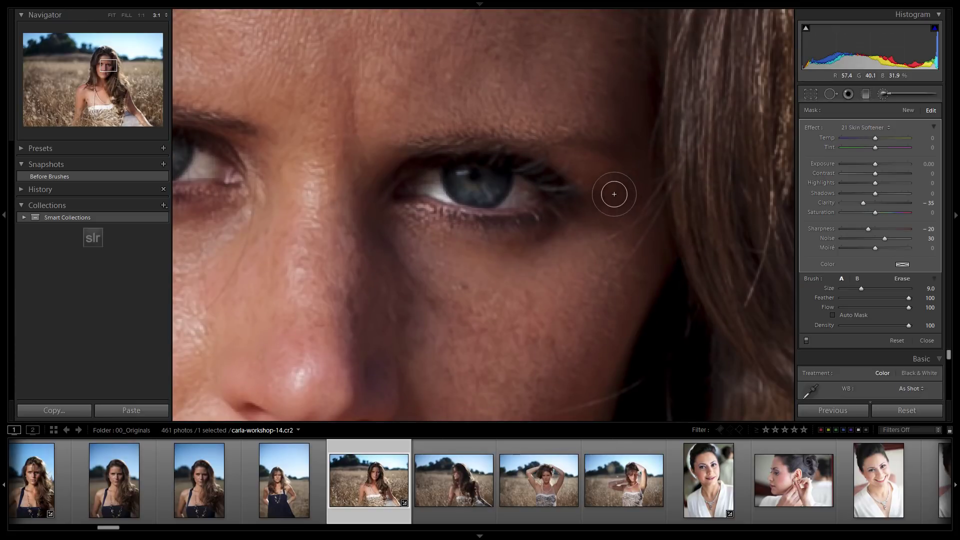
Erase the remaining skin softener from the lips at 3:1 magnification, and return to the whole-photo view
drag(316, 319, 469, 84)
drag(418, 193, 483, 111)
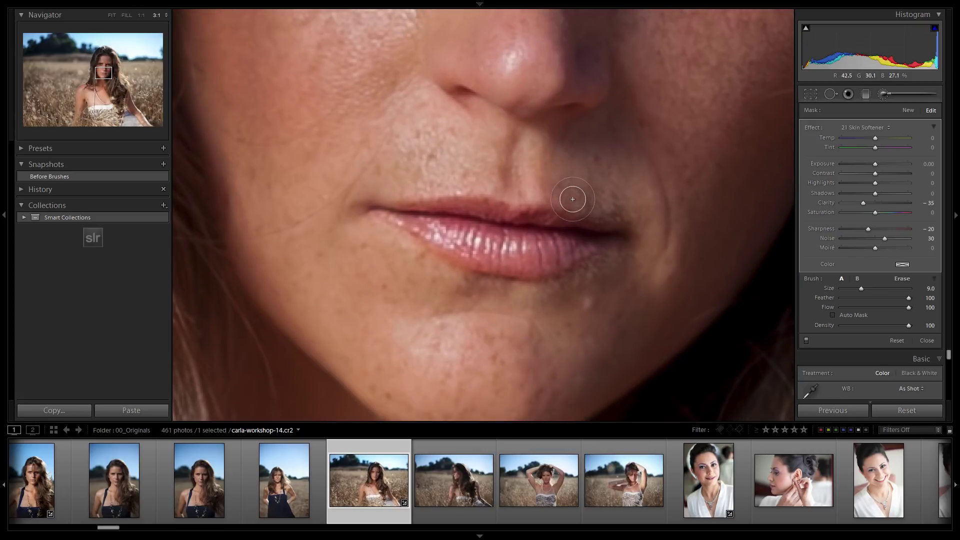
key(alt)
mouse_move(579, 232)
mouse_down()
mouse_move(608, 247)
mouse_move(501, 268)
mouse_up()
click(488, 149)
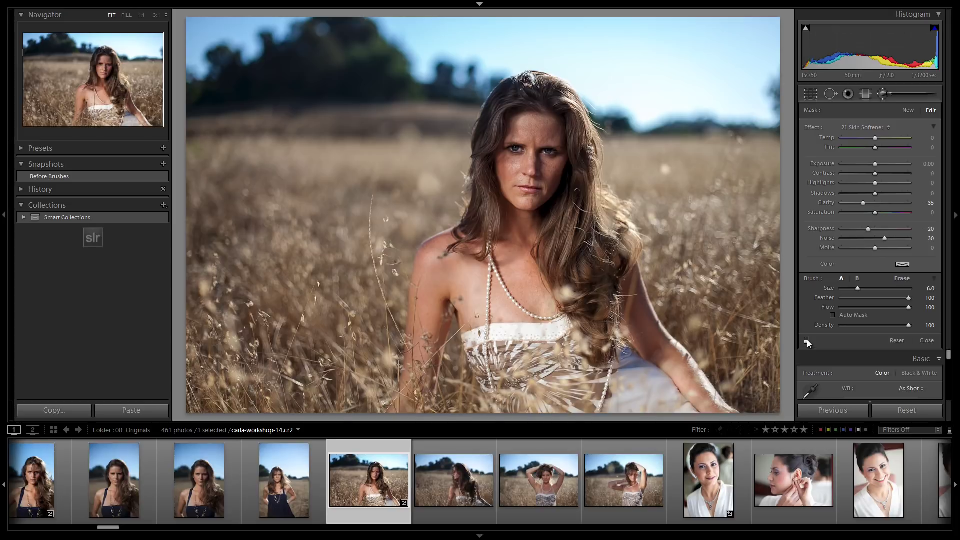
Turn the brush adjustments back on, and set up a new brush mask with the 22 Line Diminisher effect
click(808, 338)
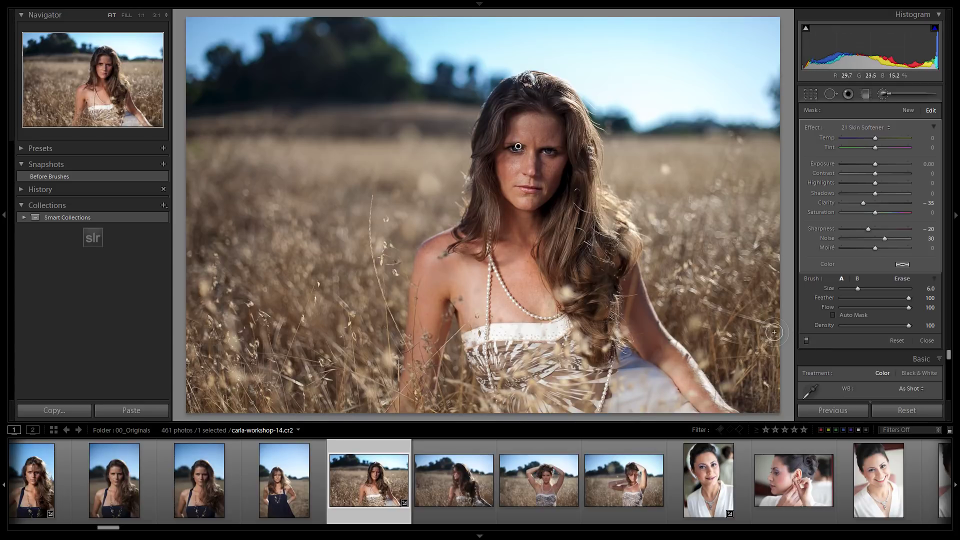
key(Return)
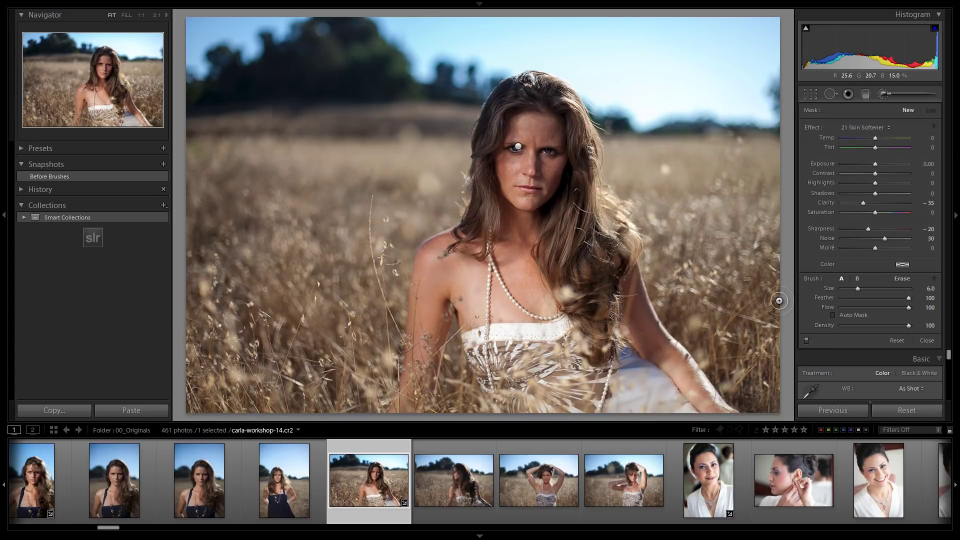
click(850, 127)
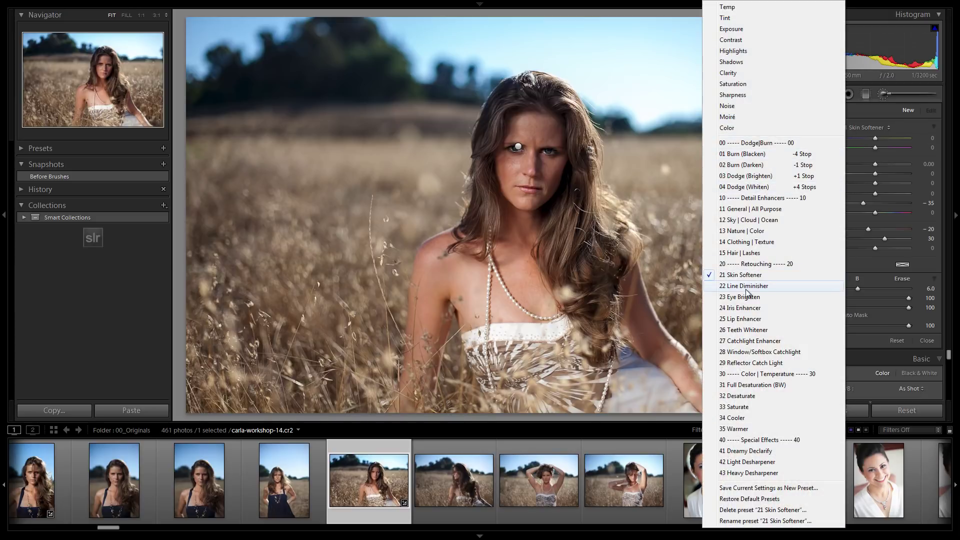
click(749, 287)
Brush the 22 Line Diminisher effect over the lines under the left-hand eye at 3:1 magnification, reducing the brush size to 4.0
click(536, 163)
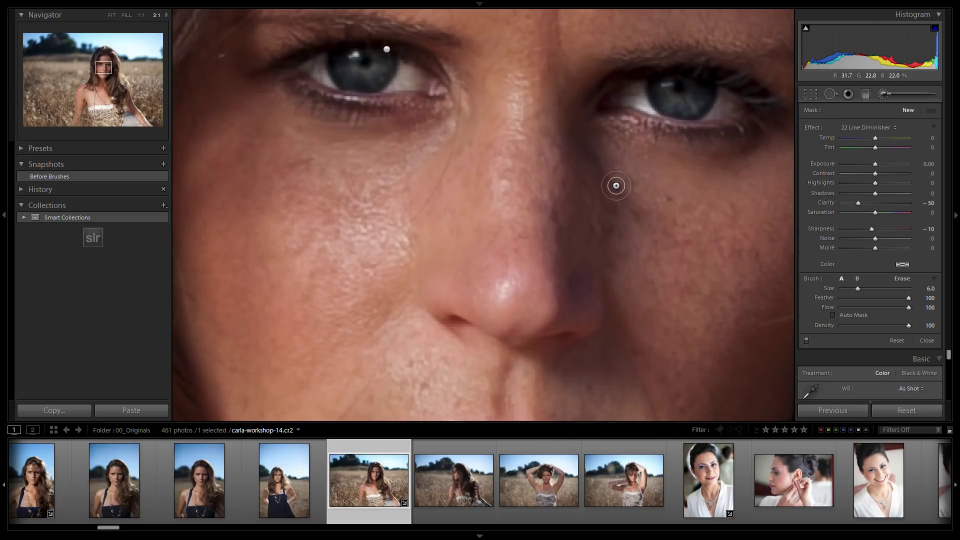
scroll(595, 174, up, 2)
scroll(427, 147, up, 1)
mouse_move(384, 160)
mouse_down()
mouse_move(465, 169)
mouse_move(341, 161)
mouse_move(473, 184)
mouse_up()
key(alt)
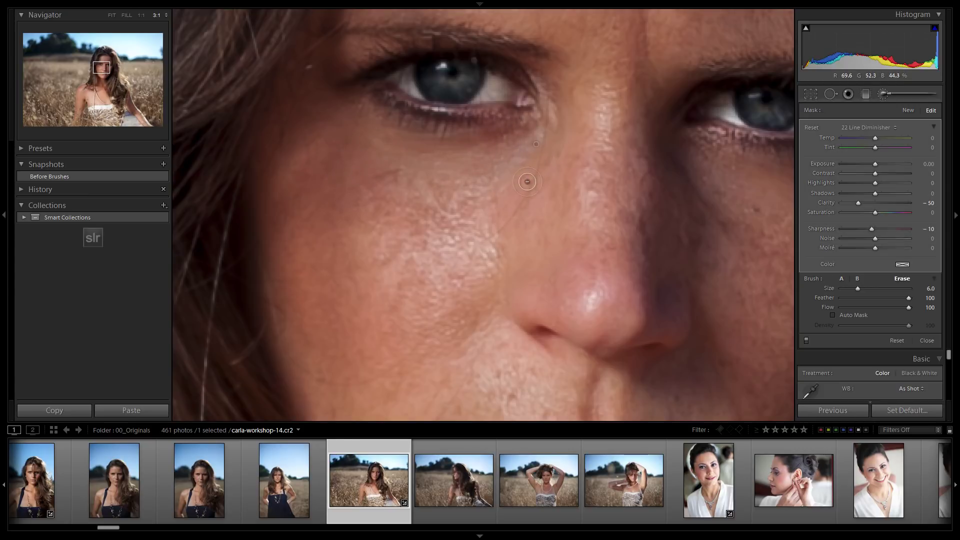
scroll(548, 163, up, 1)
key(bracketright)
key(bracketright)
drag(324, 175, 328, 143)
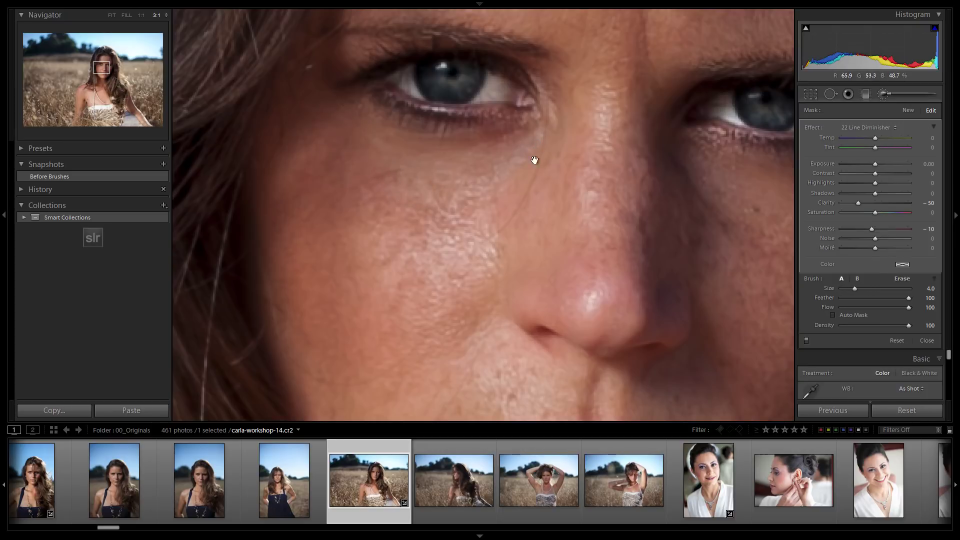
Brush the line diminisher over the skin under the right-hand eye
drag(535, 160, 335, 153)
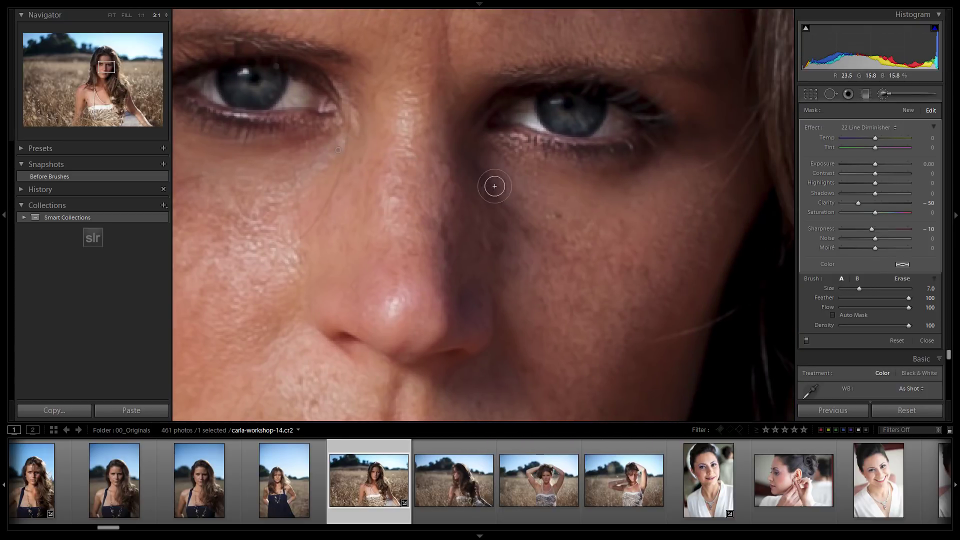
key(bracketright)
key(alt)
Brush the line diminisher along the creases on both sides of the mouth with brush size 4.0
key(space)
drag(501, 261, 569, 107)
key(space)
mouse_move(577, 285)
mouse_down()
mouse_move(578, 169)
mouse_move(624, 142)
mouse_up()
scroll(577, 161, down, 4)
key(space)
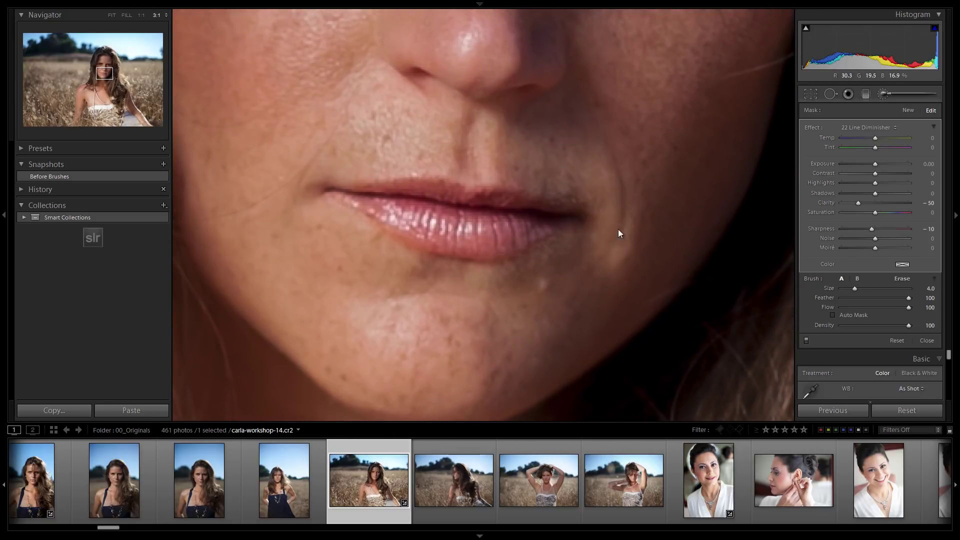
drag(337, 138, 414, 136)
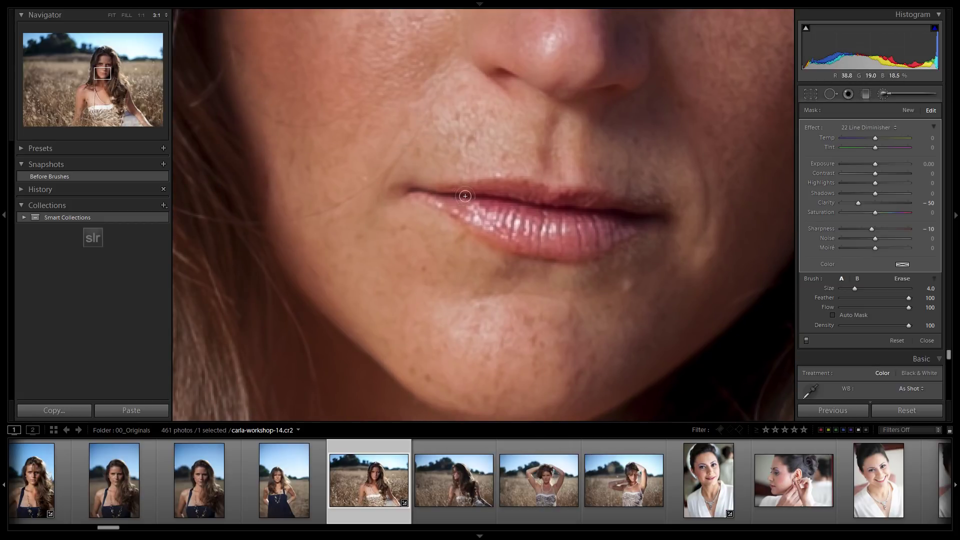
key(alt)
drag(688, 262, 626, 264)
Brush the line diminisher over the forehead and between the eyebrows with brush size 4.0
drag(628, 80, 608, 278)
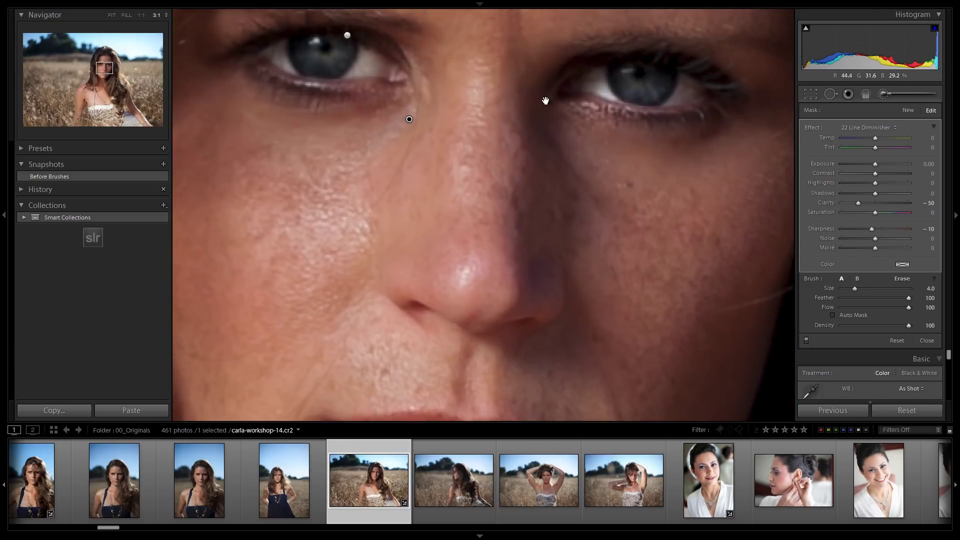
mouse_move(490, 22)
mouse_down()
mouse_move(553, 193)
mouse_move(480, 313)
mouse_up()
key(alt)
key([)
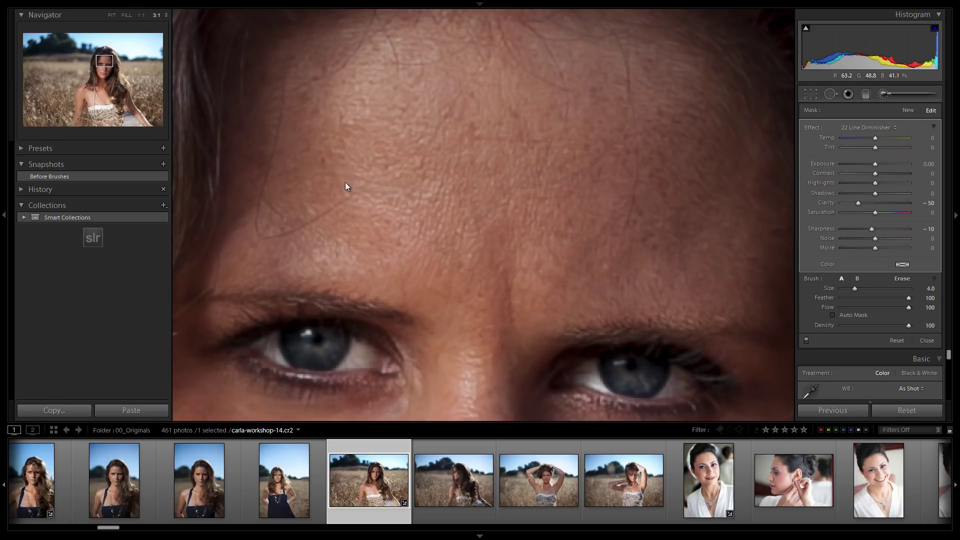
key(alt)
drag(362, 199, 395, 206)
drag(619, 177, 512, 150)
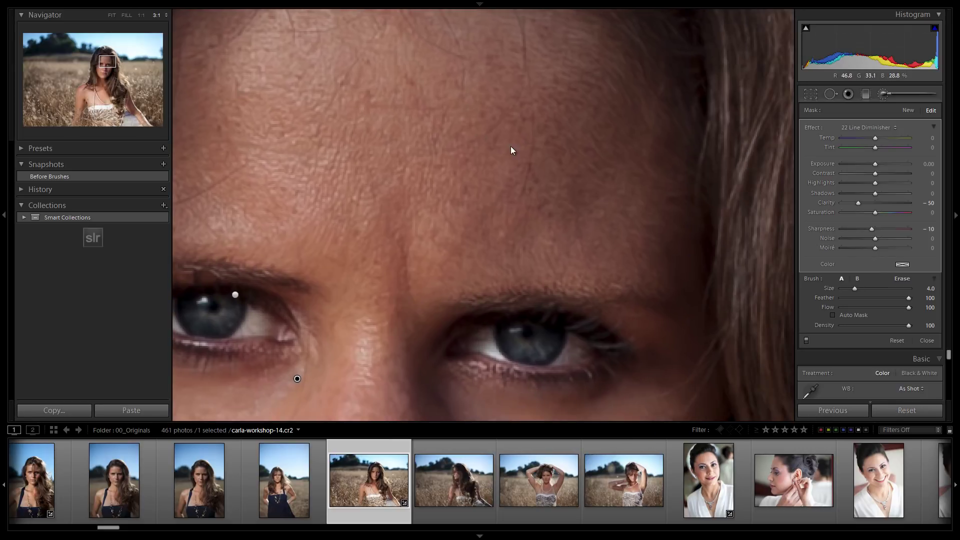
drag(447, 202, 551, 189)
drag(452, 232, 481, 147)
mouse_move(493, 223)
mouse_down()
mouse_move(476, 133)
mouse_move(464, 208)
mouse_move(469, 144)
mouse_move(447, 204)
mouse_up()
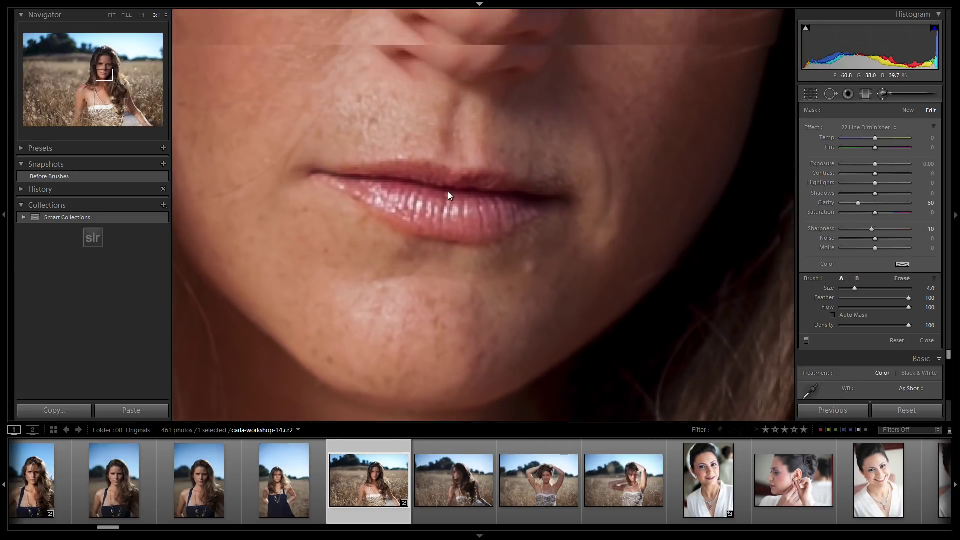
Heal a spot on the skin just below the lips using Heal mode with size 15 and opacity 100
drag(490, 165, 486, 178)
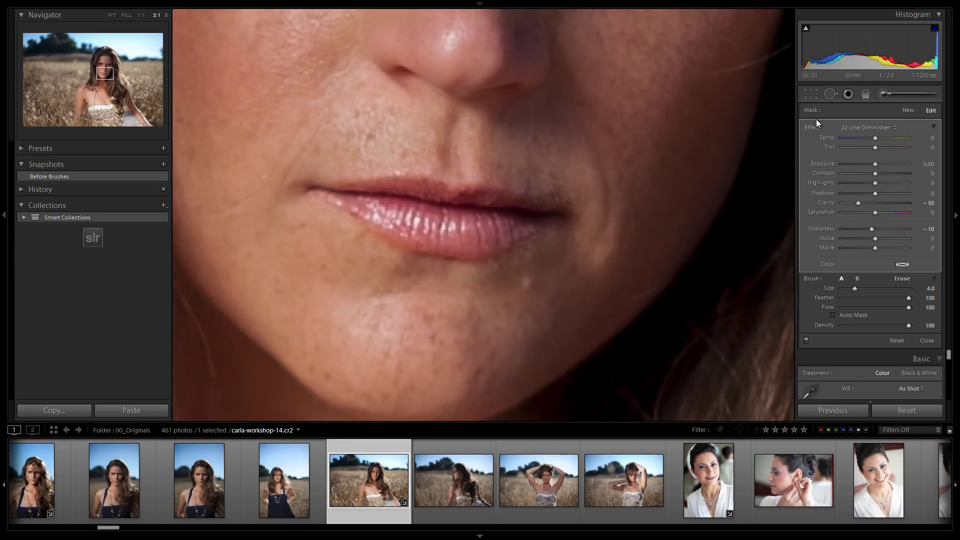
click(831, 93)
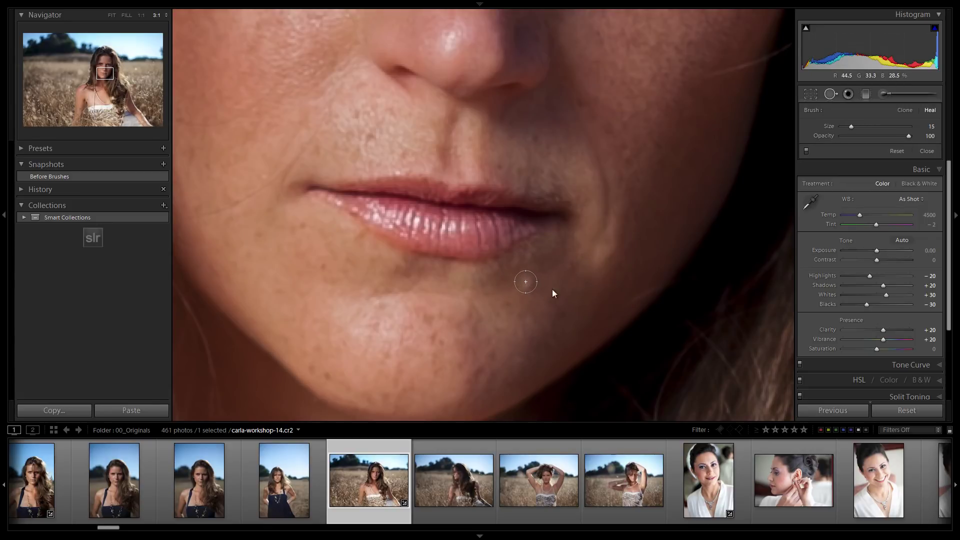
click(526, 282)
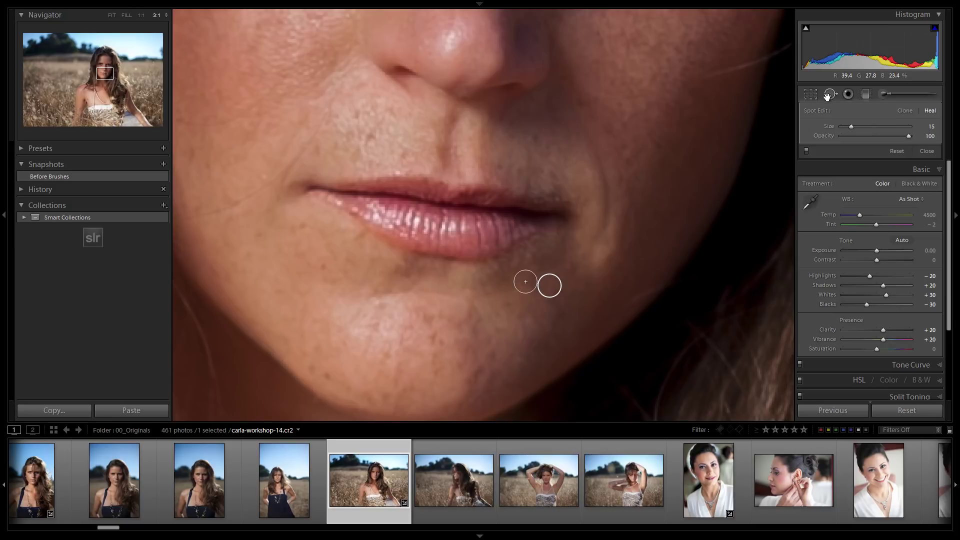
key(q)
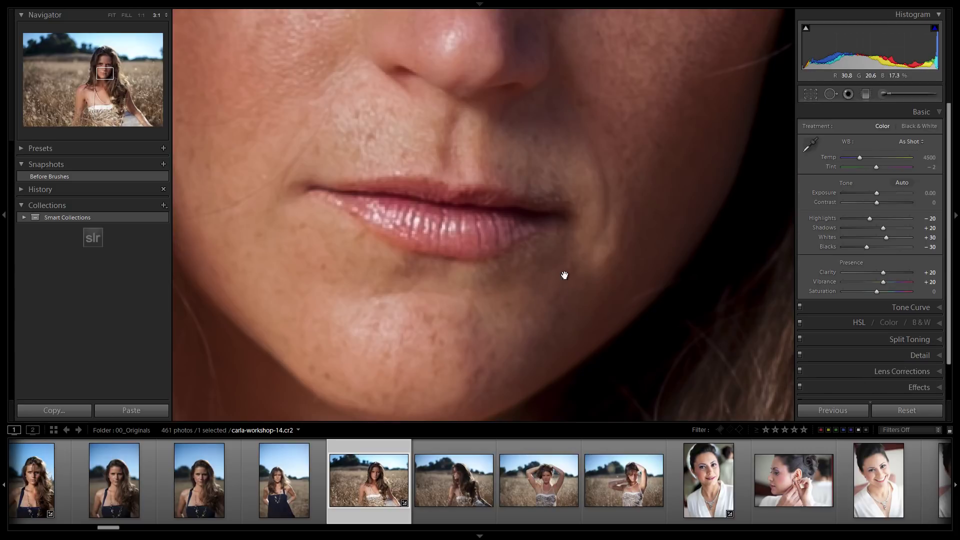
Return to the whole-photo view and set up a new brush mask with the 23 Eye Brighten effect
click(396, 290)
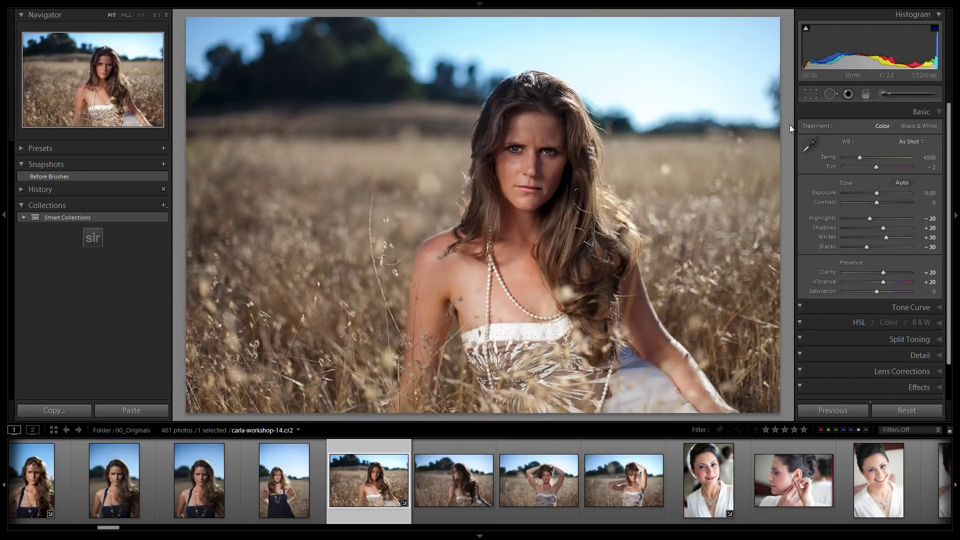
key(k)
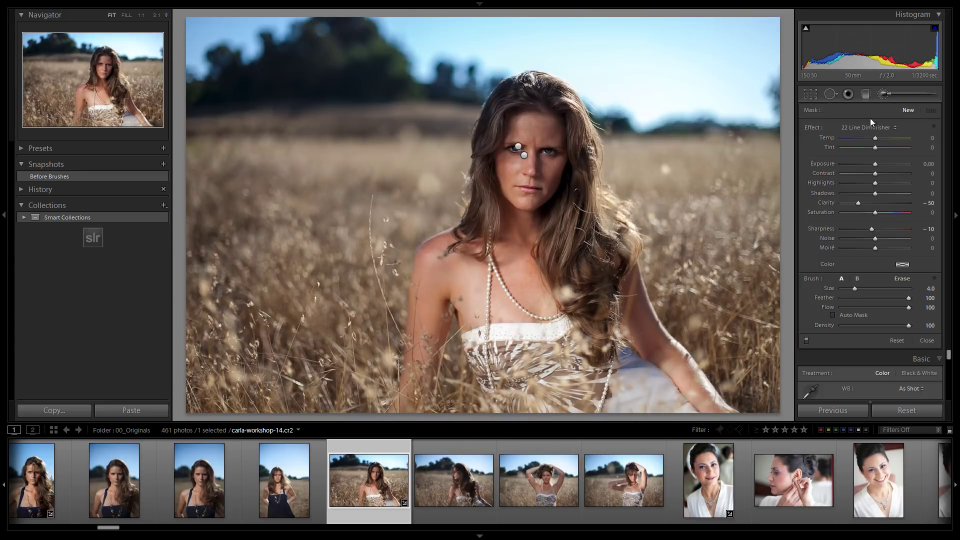
click(867, 128)
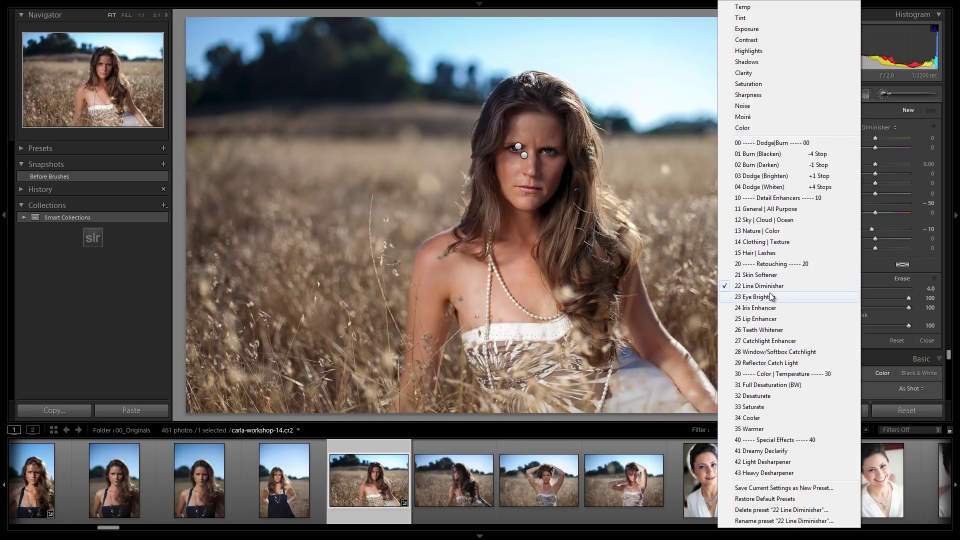
click(772, 297)
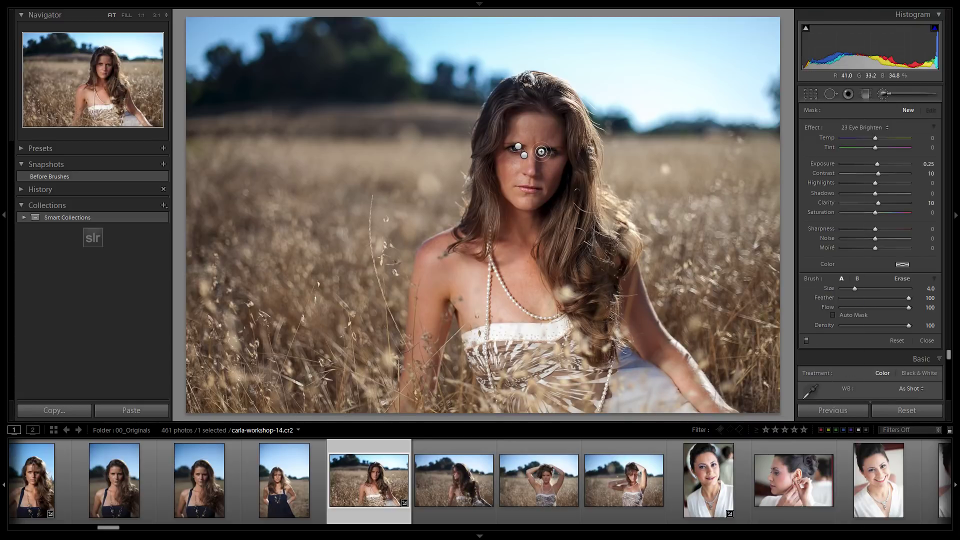
Brush the eye brightening over both eyes at 3:1 magnification with brush size 8.0
click(543, 150)
drag(421, 201, 506, 187)
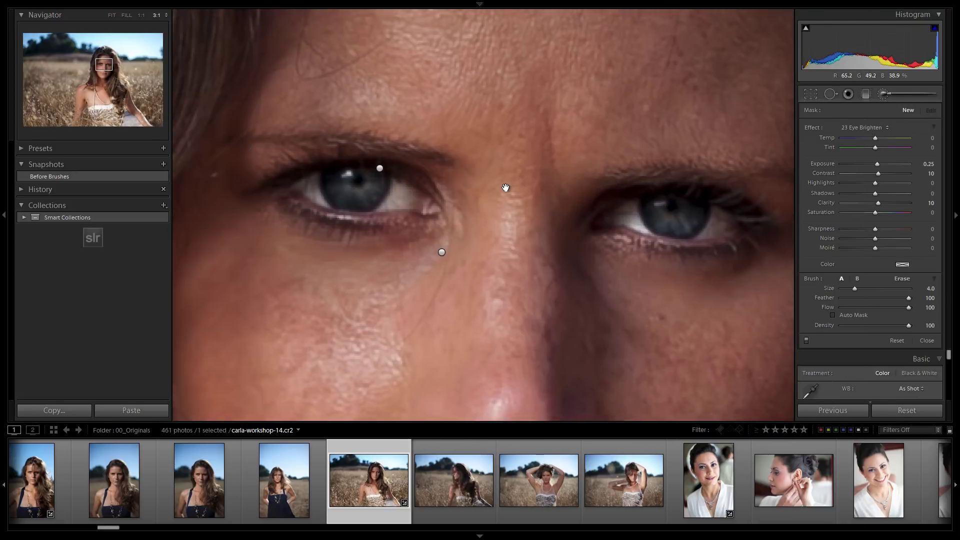
key(bracketright)
key(bracketright)
key(bracketright)
key(bracketright)
mouse_move(416, 198)
mouse_down()
mouse_move(306, 195)
mouse_move(413, 200)
mouse_move(394, 190)
mouse_move(316, 207)
mouse_up()
mouse_move(617, 212)
mouse_down()
mouse_move(729, 219)
mouse_move(628, 215)
mouse_move(661, 222)
mouse_move(606, 211)
mouse_up()
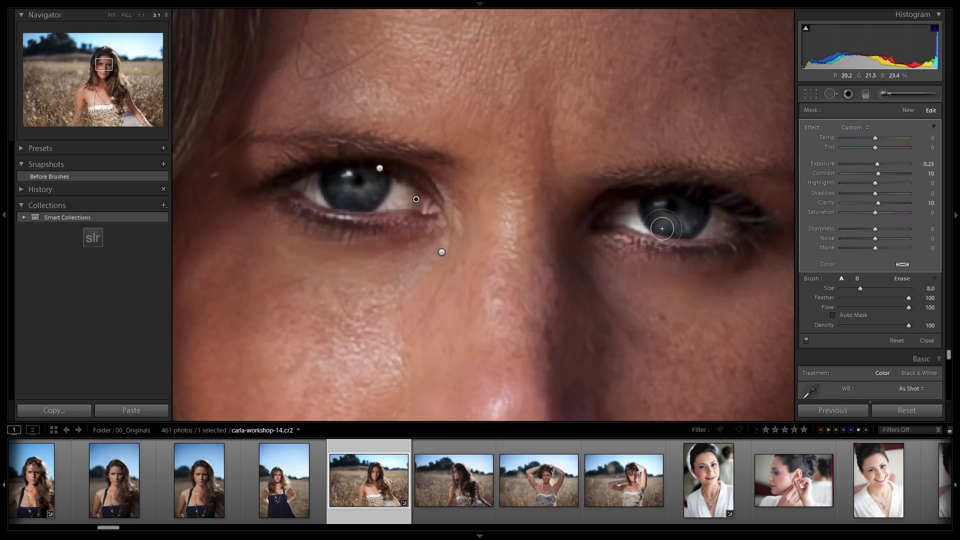
drag(636, 280, 601, 217)
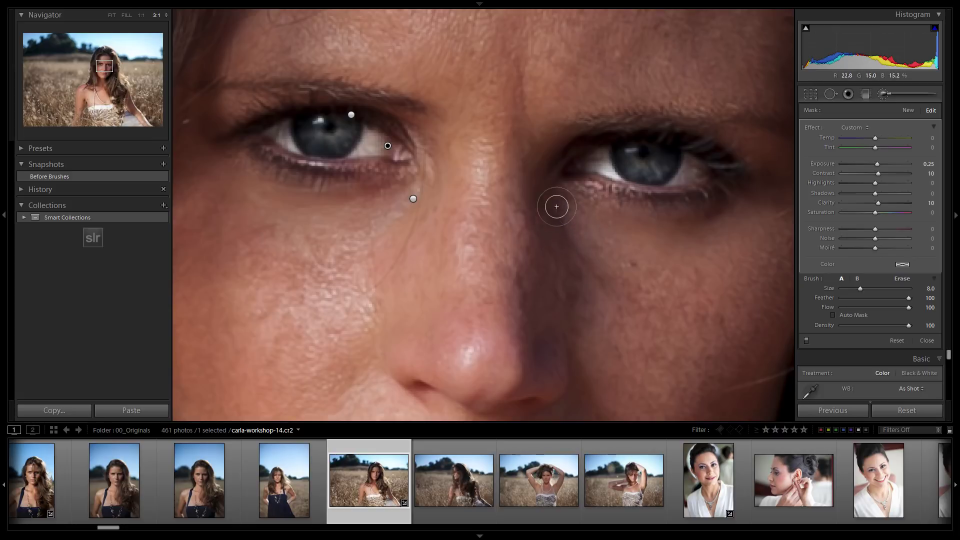
Erase the brightening mask from the lids and skin around the left-hand eye, starting with eraser size 5.0
key(h)
key(alt)
scroll(274, 172, down, 1)
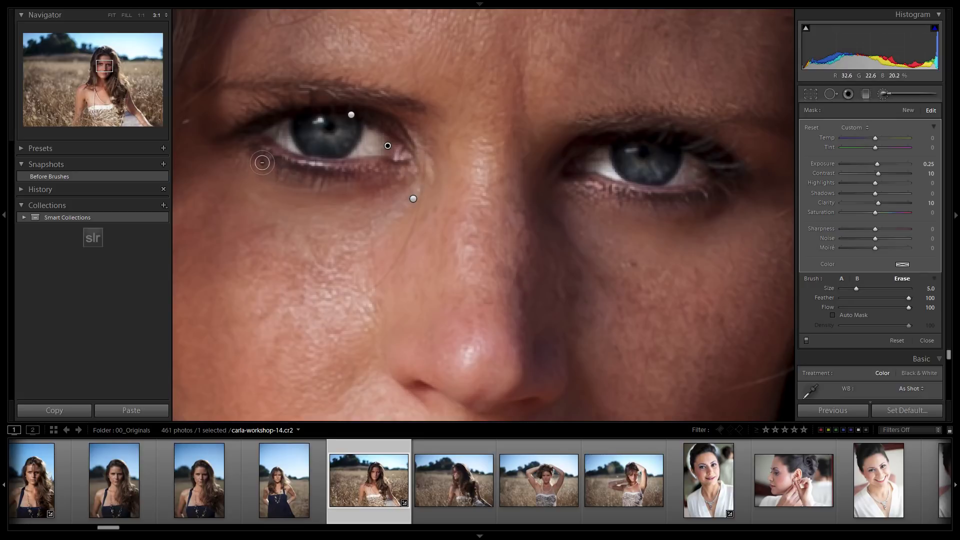
mouse_move(279, 178)
mouse_down()
mouse_move(364, 192)
mouse_move(418, 187)
mouse_move(438, 156)
mouse_move(419, 186)
mouse_move(430, 151)
mouse_move(381, 126)
mouse_move(238, 126)
mouse_up()
key(bracketright)
key(bracketright)
key(bracketright)
mouse_move(290, 110)
mouse_down()
mouse_move(380, 103)
mouse_move(446, 123)
mouse_move(301, 93)
mouse_move(256, 101)
mouse_move(515, 145)
mouse_up()
key(bracketleft)
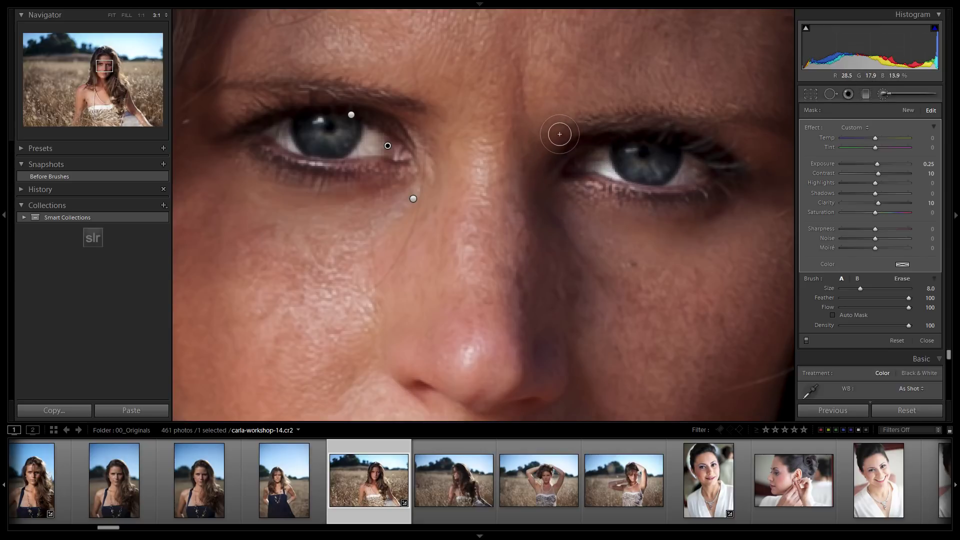
Erase the brightening spill around the right-hand eye and the inner eye corners, checking coverage with the mask overlay and leaving it hidden
key(alt)
mouse_move(577, 133)
mouse_down()
mouse_move(688, 132)
mouse_move(744, 156)
mouse_move(585, 129)
mouse_move(648, 131)
mouse_move(737, 162)
mouse_move(705, 198)
mouse_move(638, 198)
mouse_move(563, 181)
mouse_move(644, 200)
mouse_move(763, 163)
mouse_move(723, 198)
mouse_up()
scroll(748, 183, down, 4)
key(o)
key(o)
key(alt)
mouse_move(570, 155)
mouse_down()
mouse_move(584, 146)
mouse_move(564, 174)
mouse_up()
drag(410, 151, 415, 141)
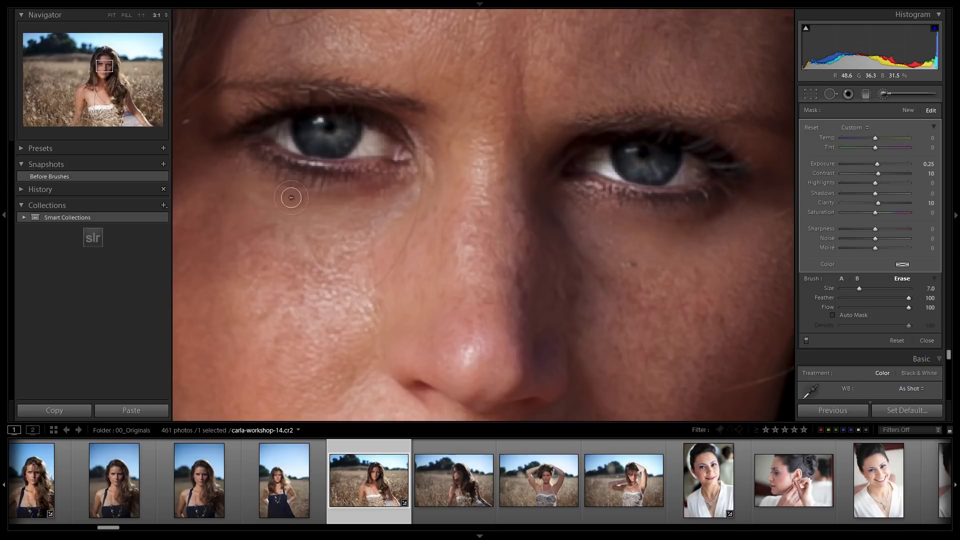
key(o)
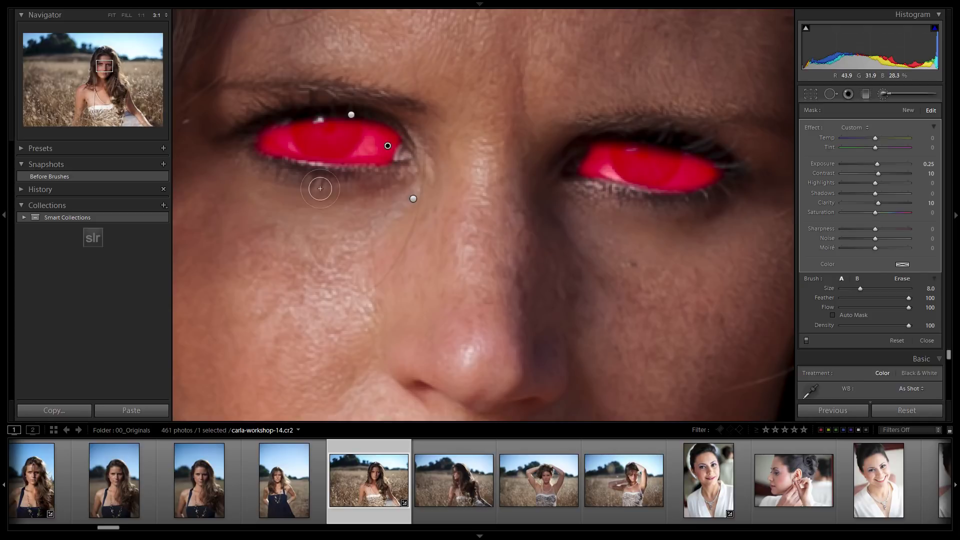
key(o)
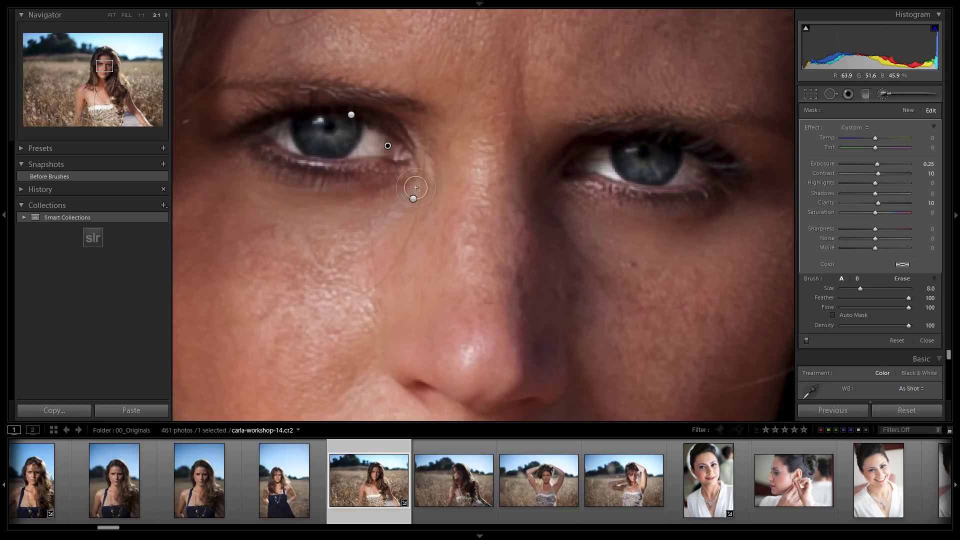
Paint a new brush mask with the 24 Iris Enhancer effect over both irises at brush size 5.0, and close the brush in whole-photo view
click(851, 128)
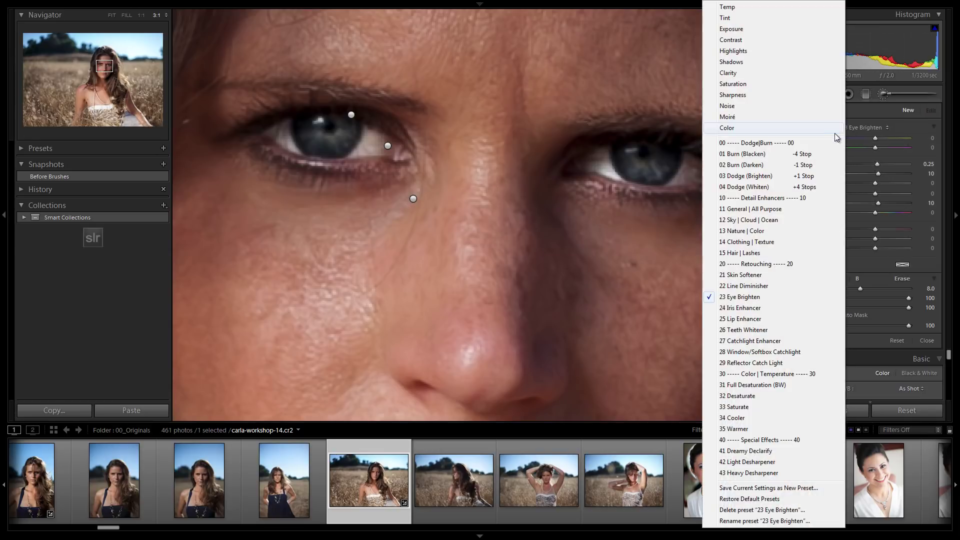
click(732, 308)
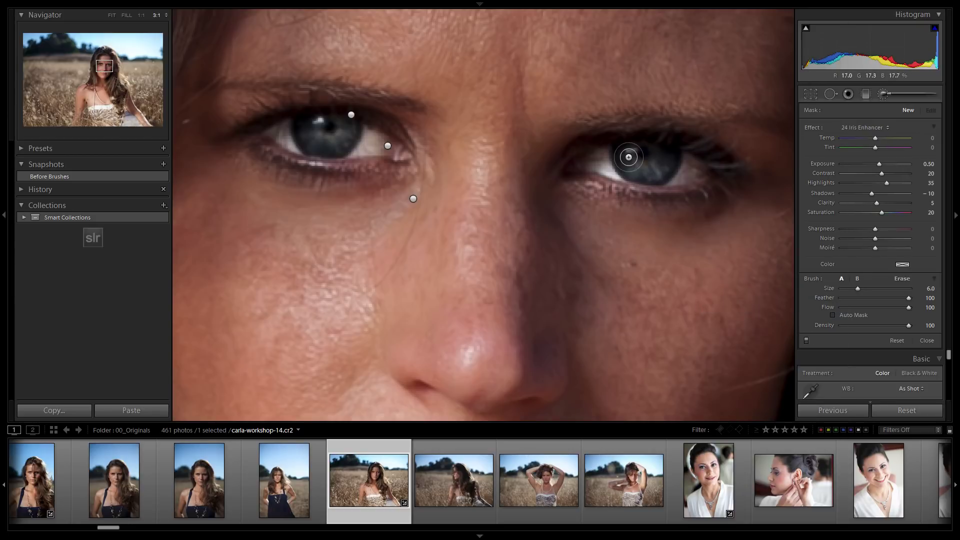
key(bracketleft)
mouse_move(626, 148)
mouse_down()
mouse_move(659, 174)
mouse_move(675, 151)
mouse_move(648, 173)
mouse_move(616, 150)
mouse_move(637, 174)
mouse_move(675, 158)
mouse_up()
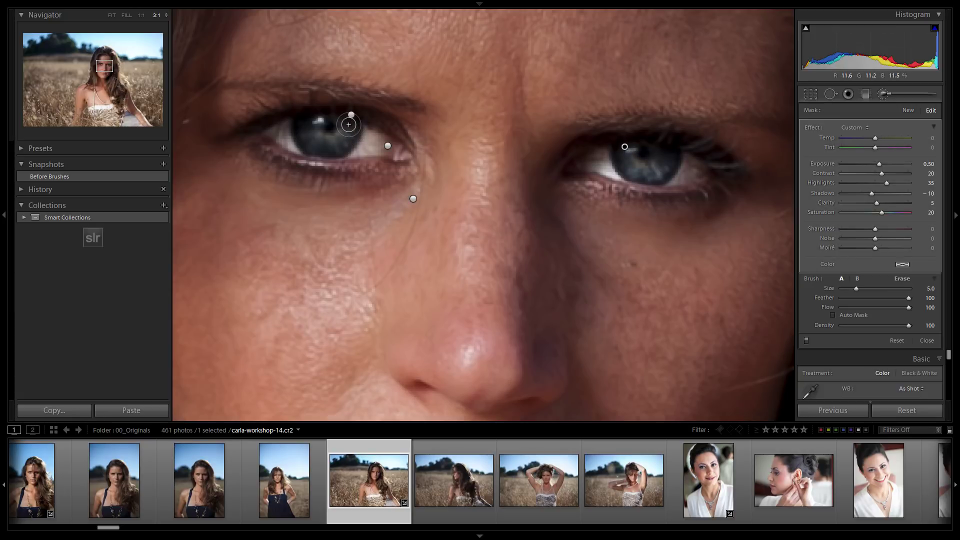
mouse_move(349, 124)
mouse_down()
mouse_move(305, 142)
mouse_move(301, 124)
mouse_move(343, 146)
mouse_move(355, 129)
mouse_move(330, 147)
mouse_up()
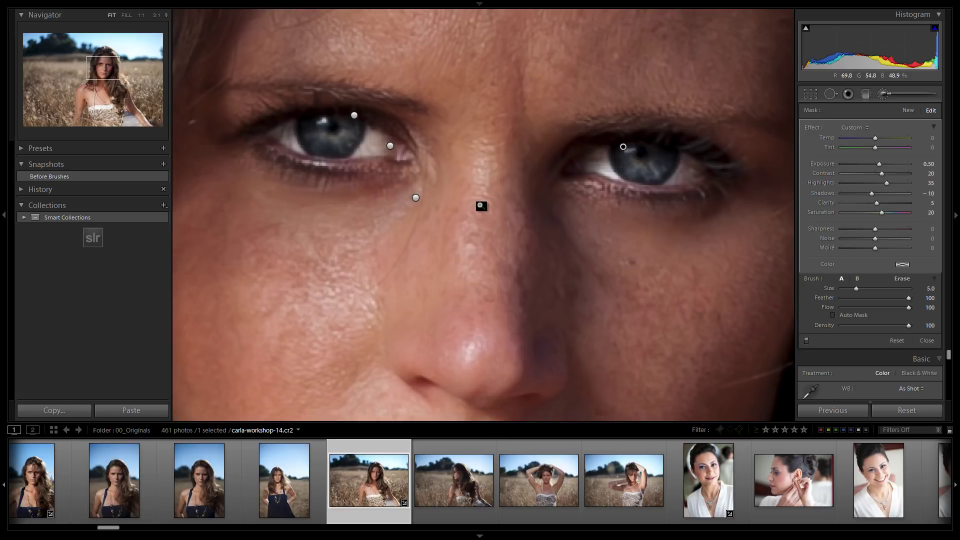
click(503, 213)
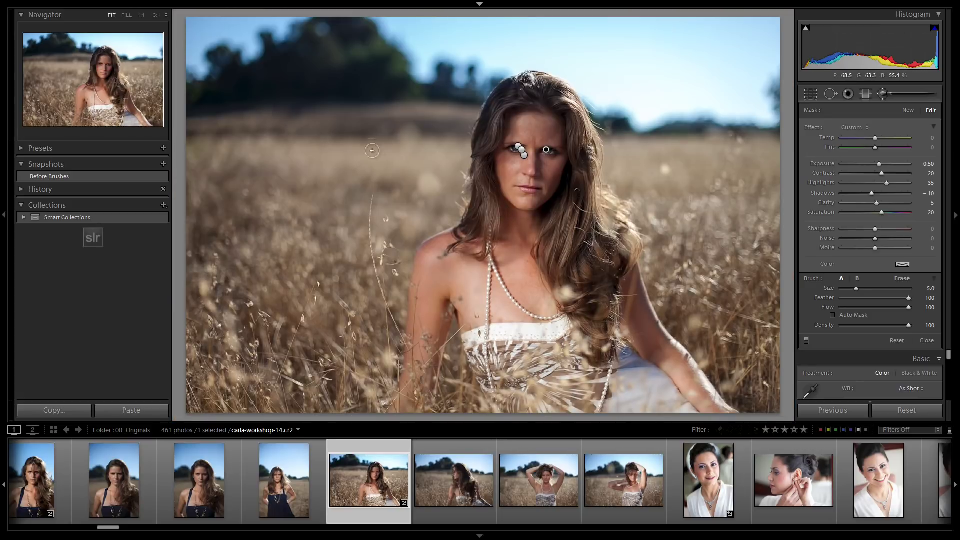
click(884, 94)
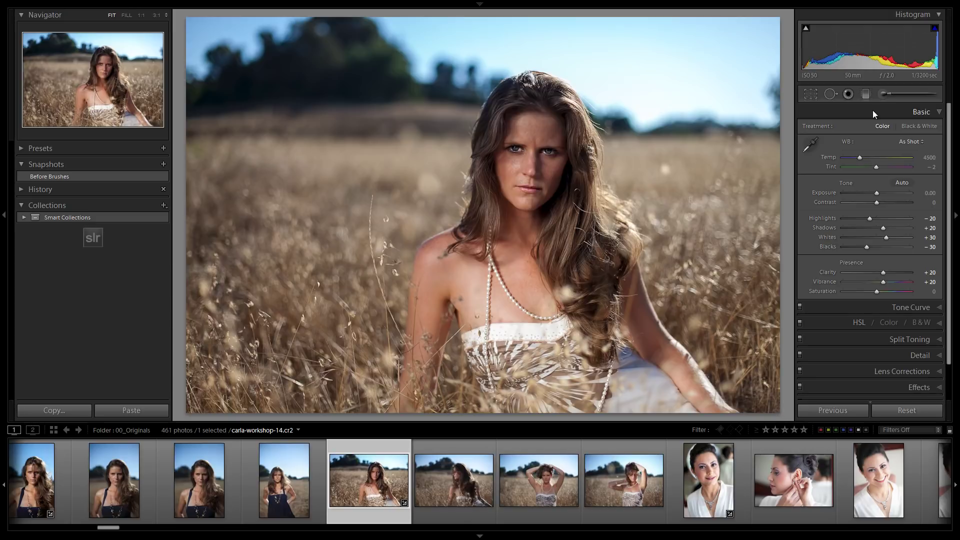
Magnify the lips to 3:1 and set up a new brush mask with the 25 Lip Enhancer effect
click(529, 189)
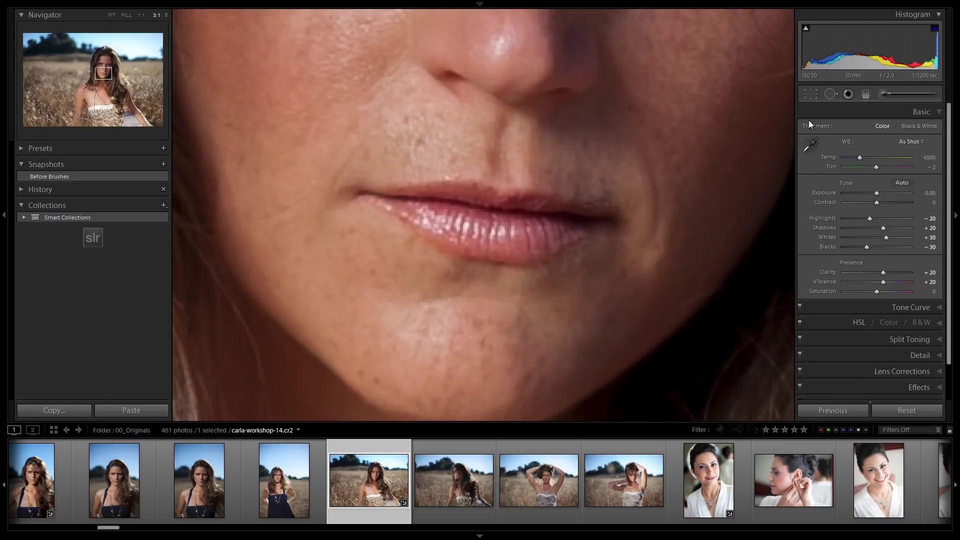
click(877, 97)
click(856, 129)
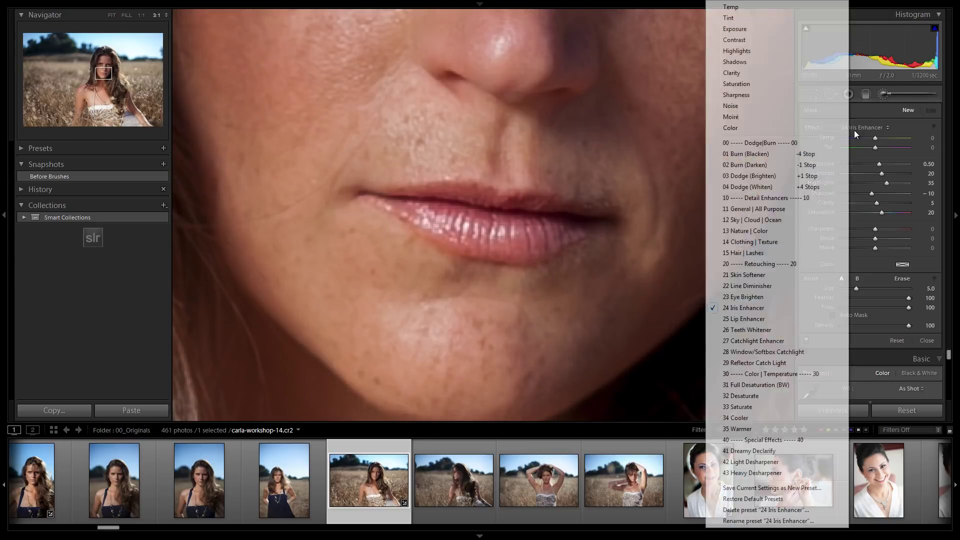
click(744, 319)
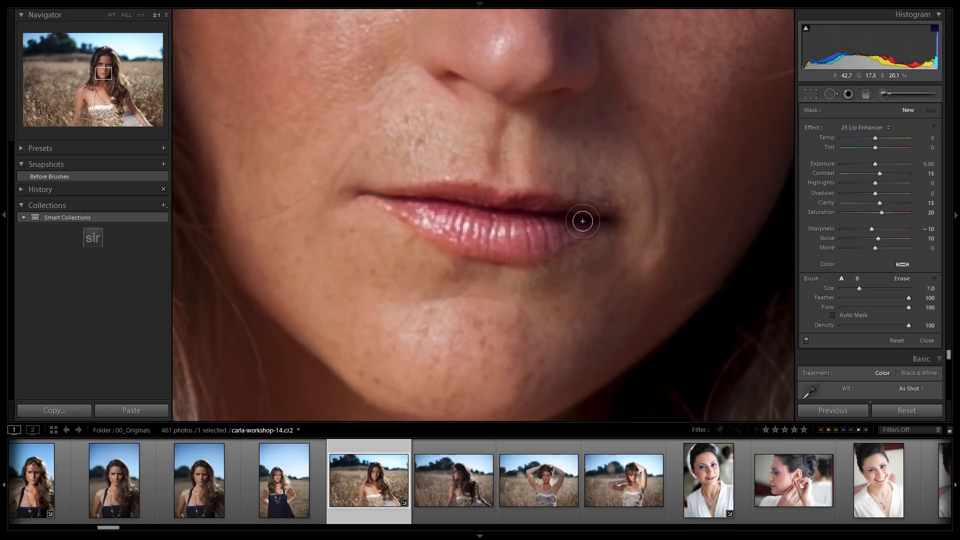
Paint the Lip Enhancer mask over both lips at brush sizes 4.0 to 5.0, checking coverage with the mask overlay and leaving it hidden
scroll(405, 199, down, 2)
click(405, 199)
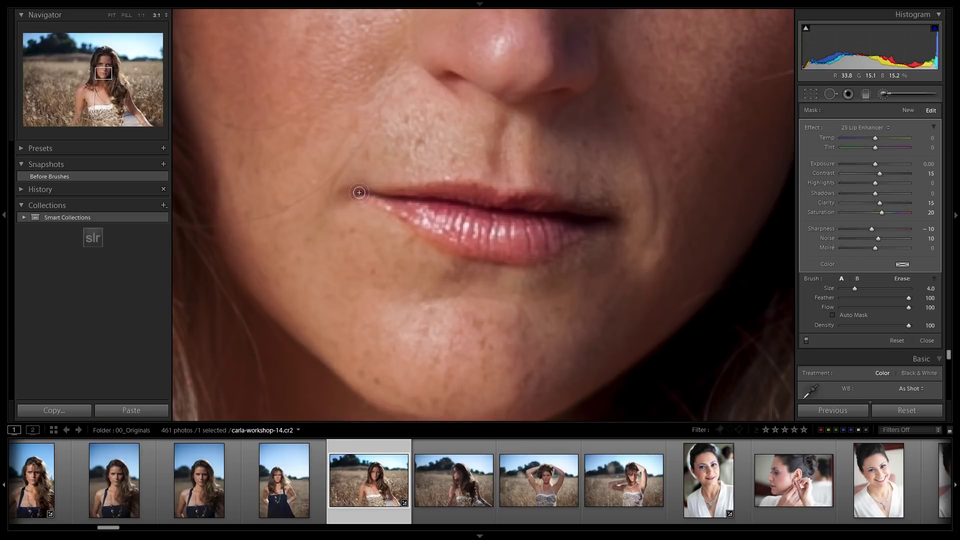
key(bracketright)
key(o)
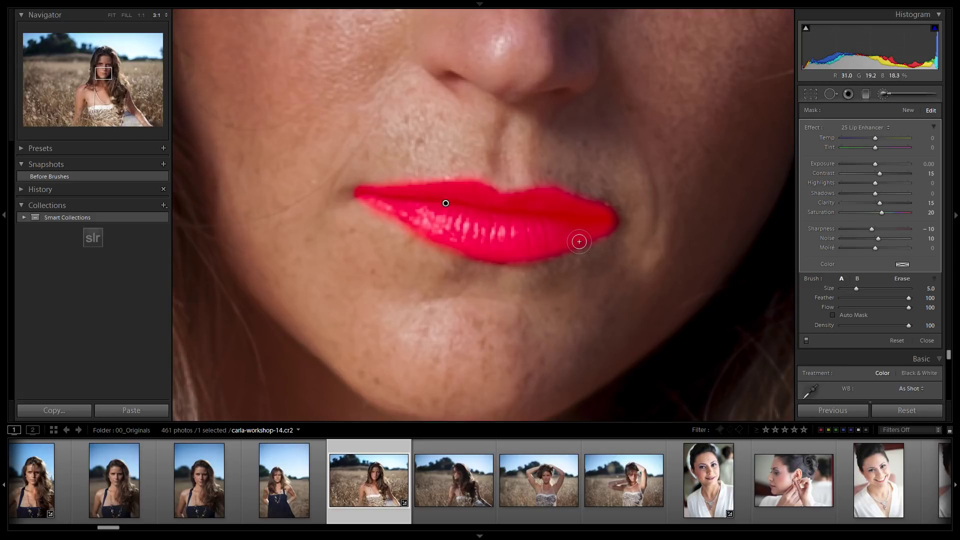
key(o)
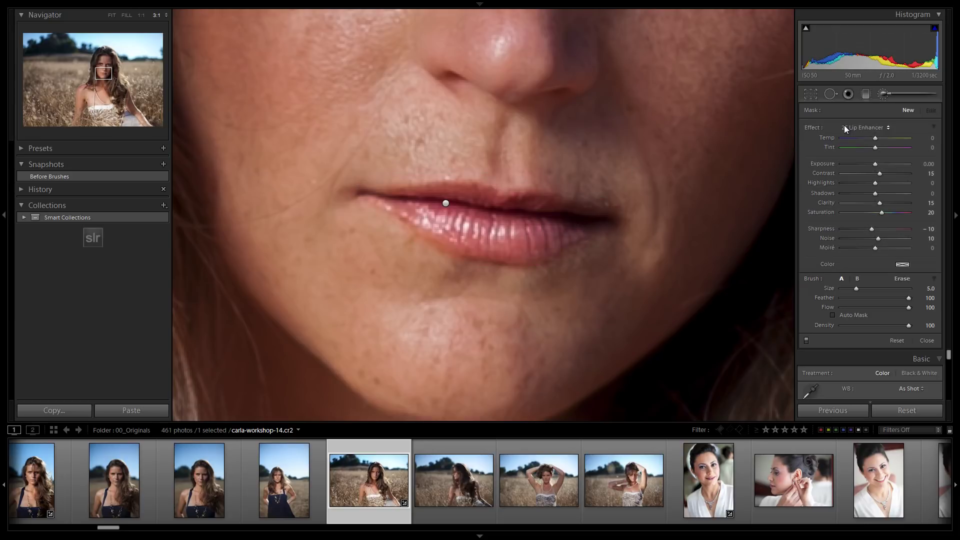
Paint a new brush mask with the 27 Catchlight Enhancer effect over the catchlights in both eyes at brush size 4.0
click(846, 126)
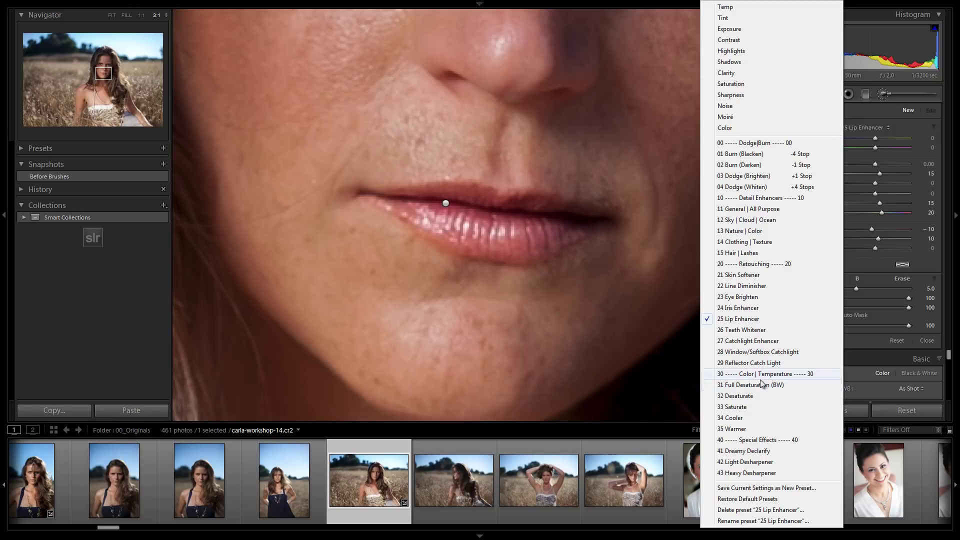
click(494, 57)
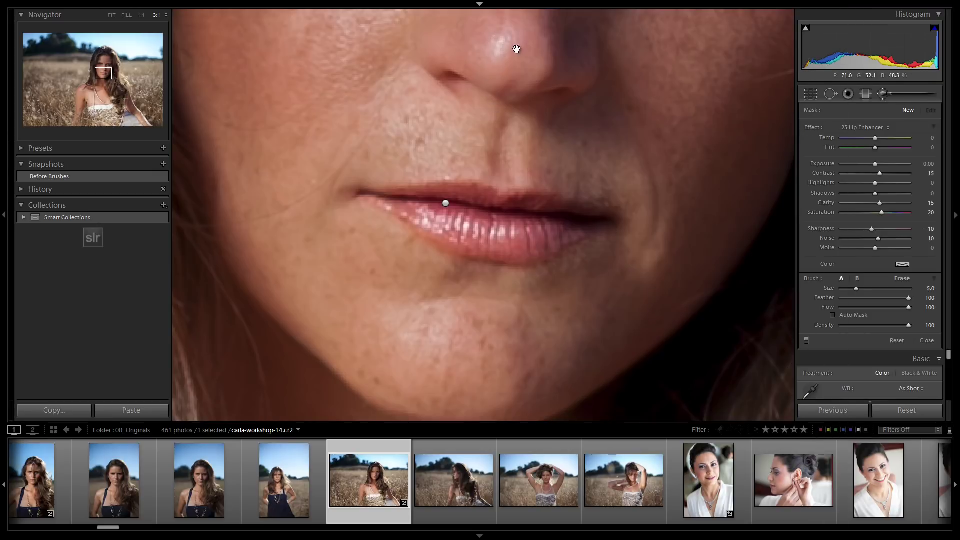
drag(532, 43, 492, 284)
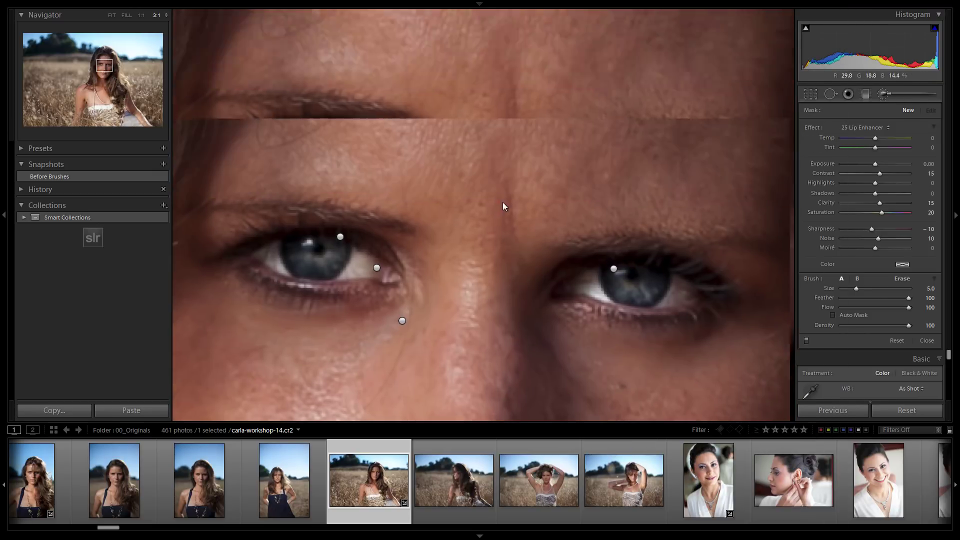
click(865, 127)
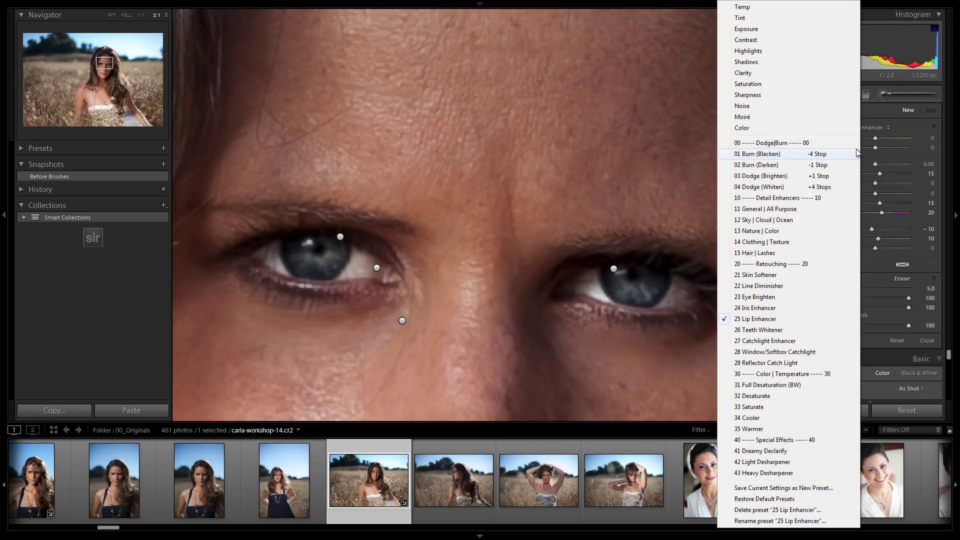
click(750, 344)
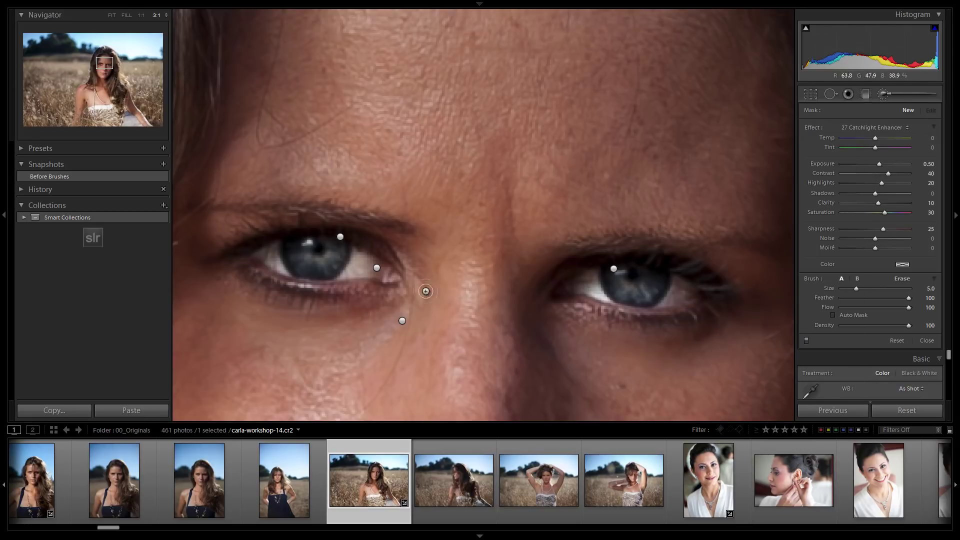
drag(323, 263, 371, 278)
key(bracketleft)
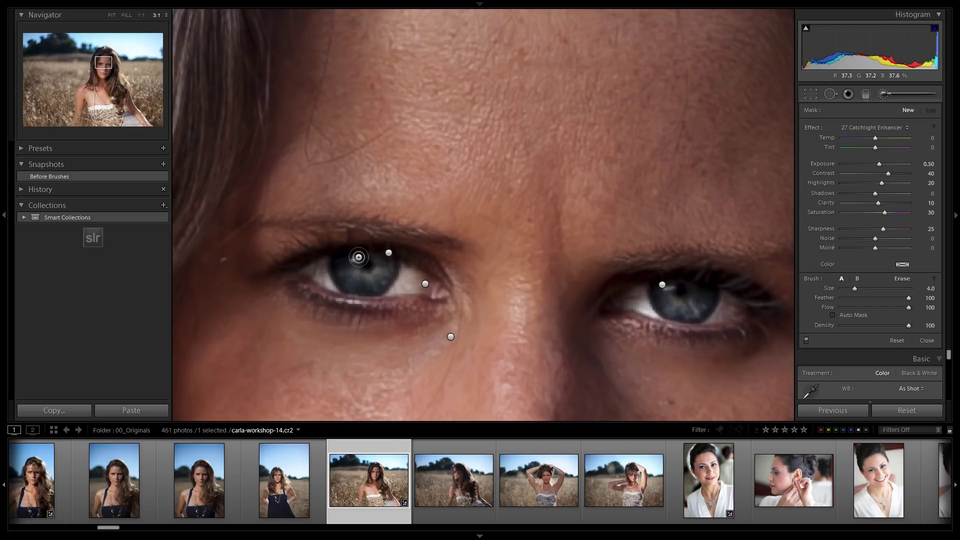
click(355, 258)
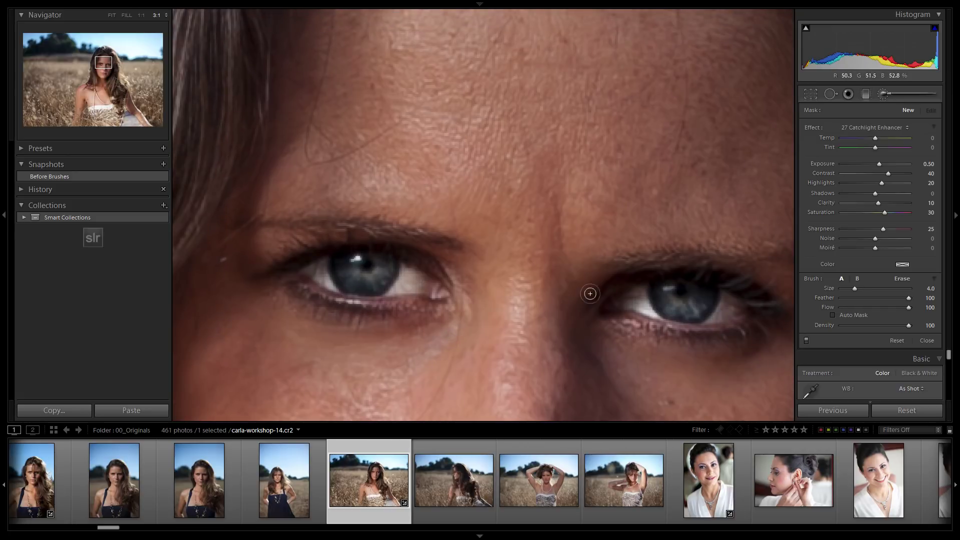
click(666, 288)
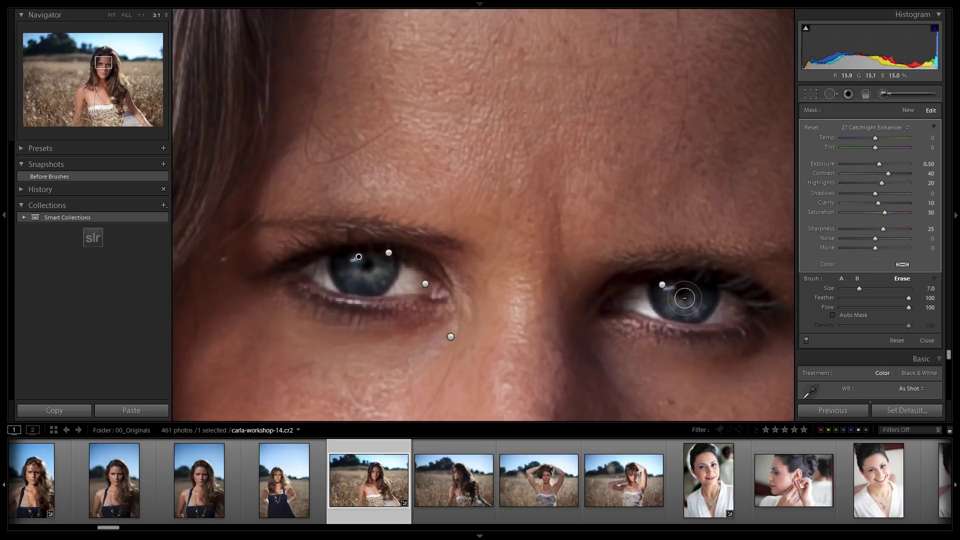
key(alt)
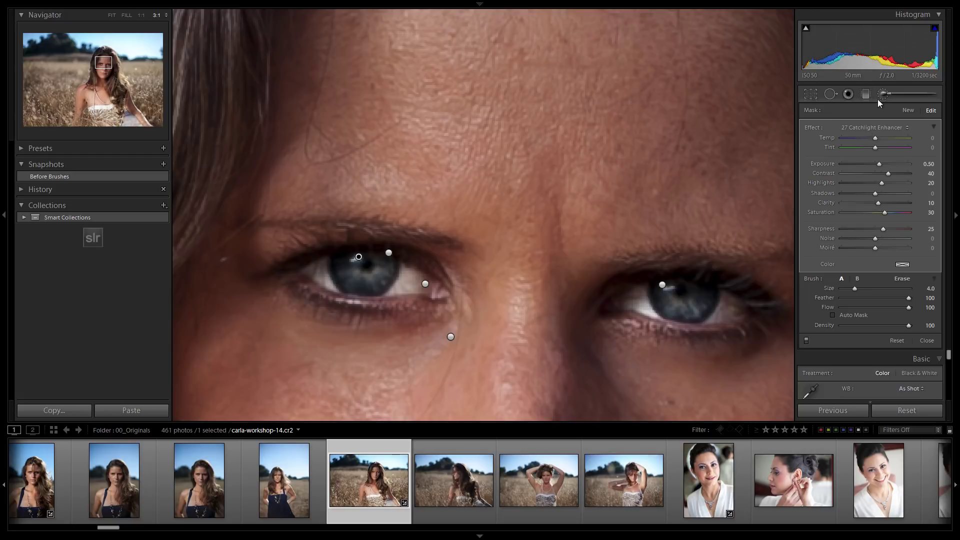
click(868, 128)
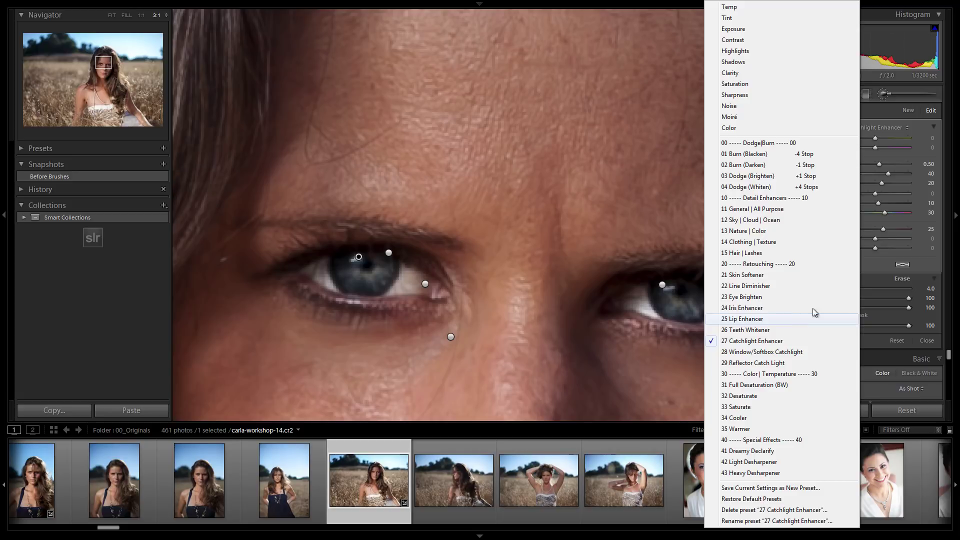
click(886, 97)
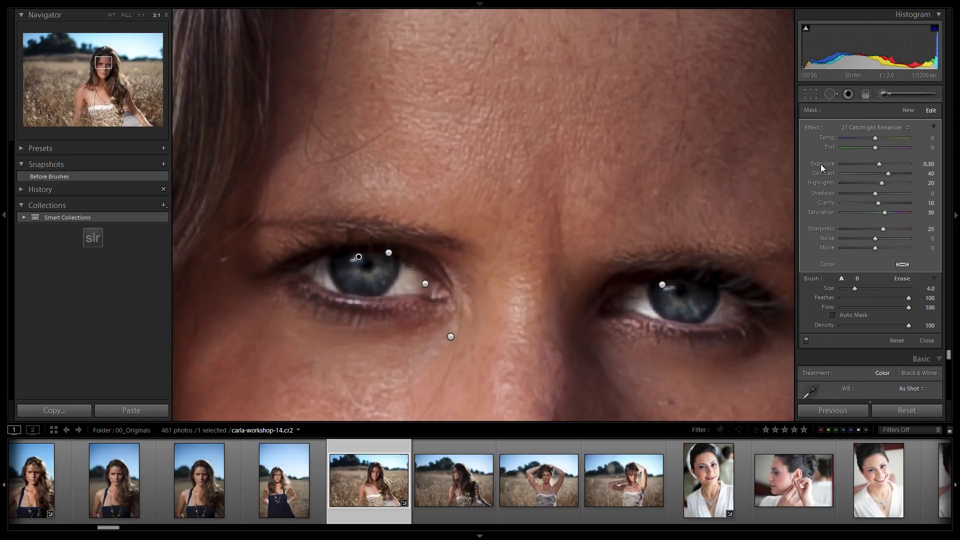
click(883, 95)
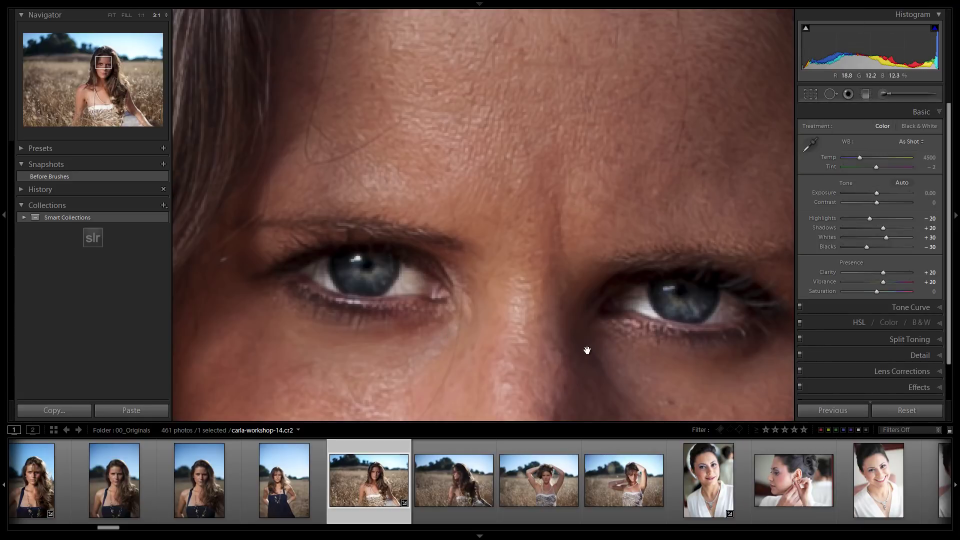
drag(658, 392, 577, 310)
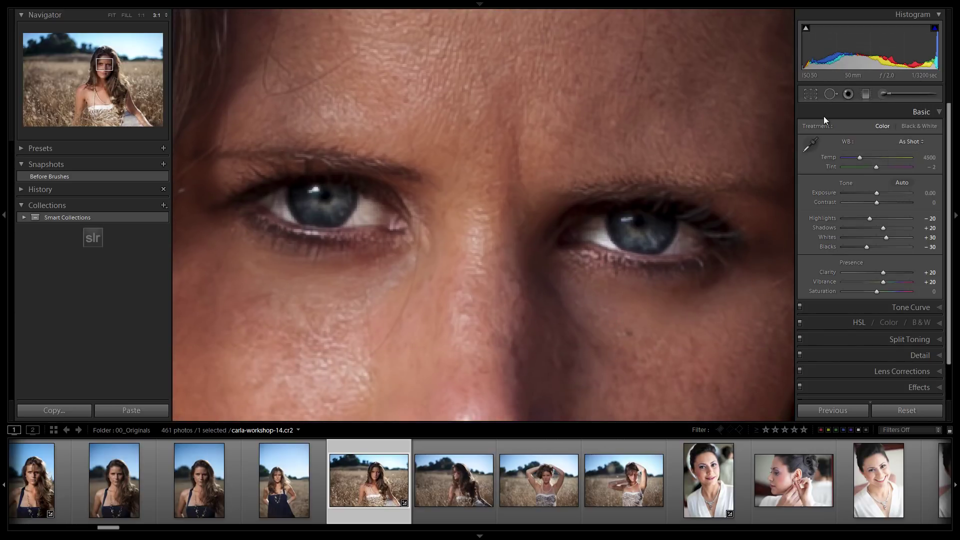
key(k)
click(876, 128)
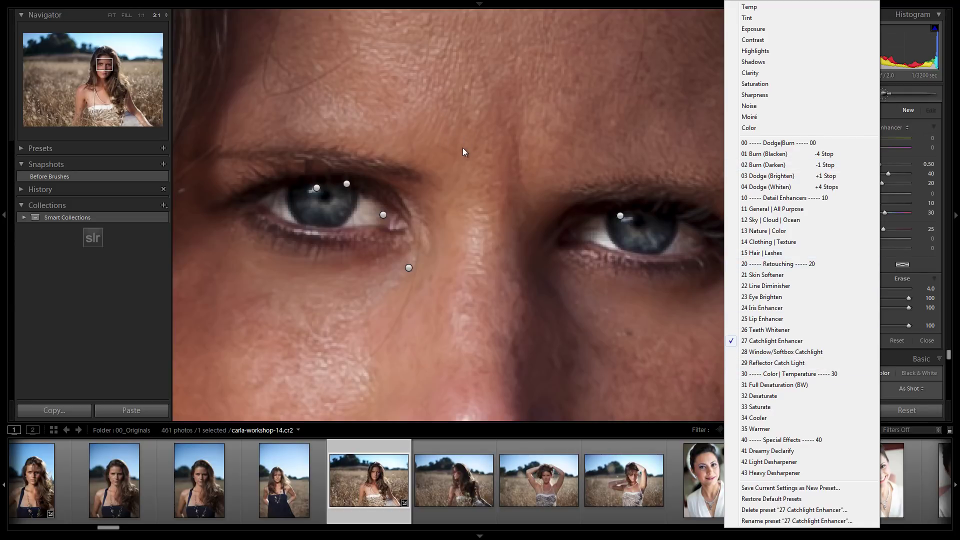
click(911, 99)
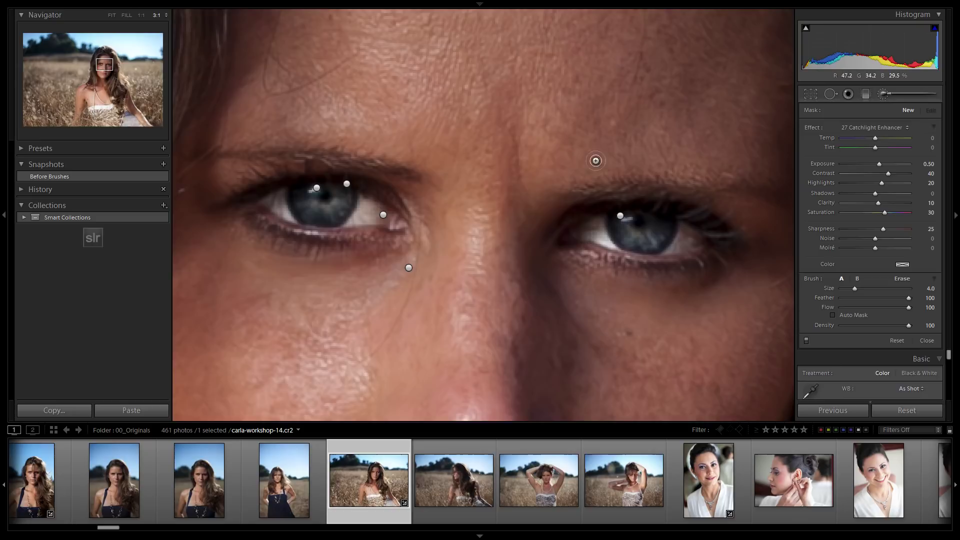
Paint a new 13 Nature | Color brush mask over the field and trees left of the woman, starting at brush size 22.0 in whole-photo view
click(535, 160)
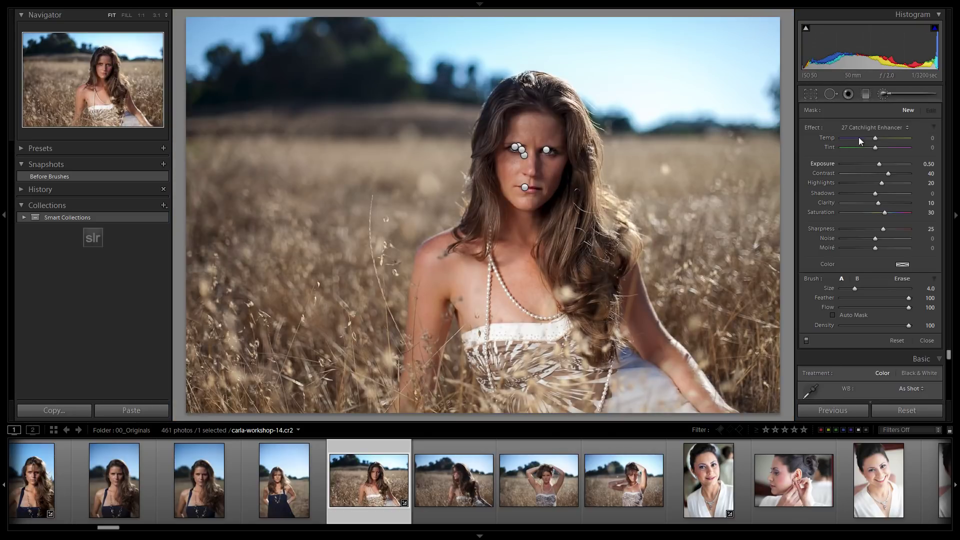
click(871, 126)
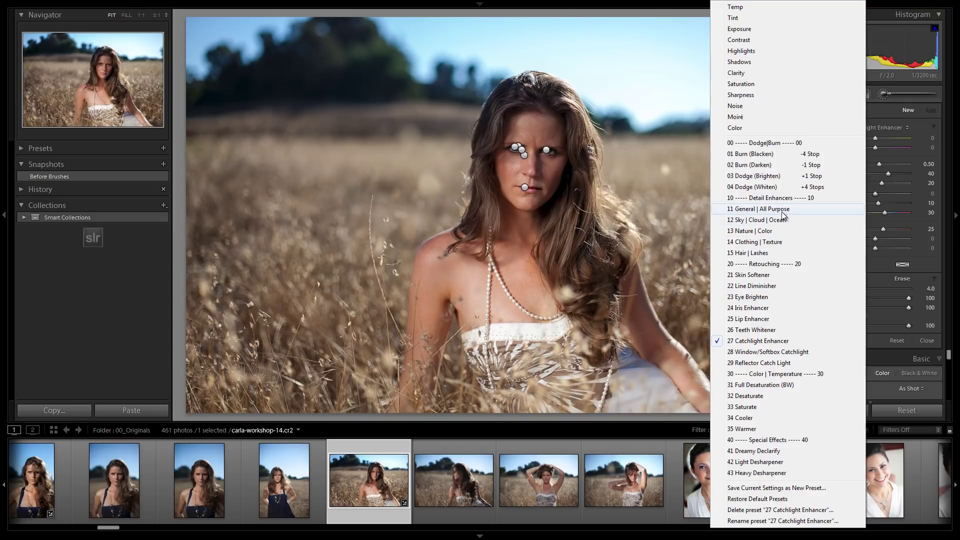
click(783, 214)
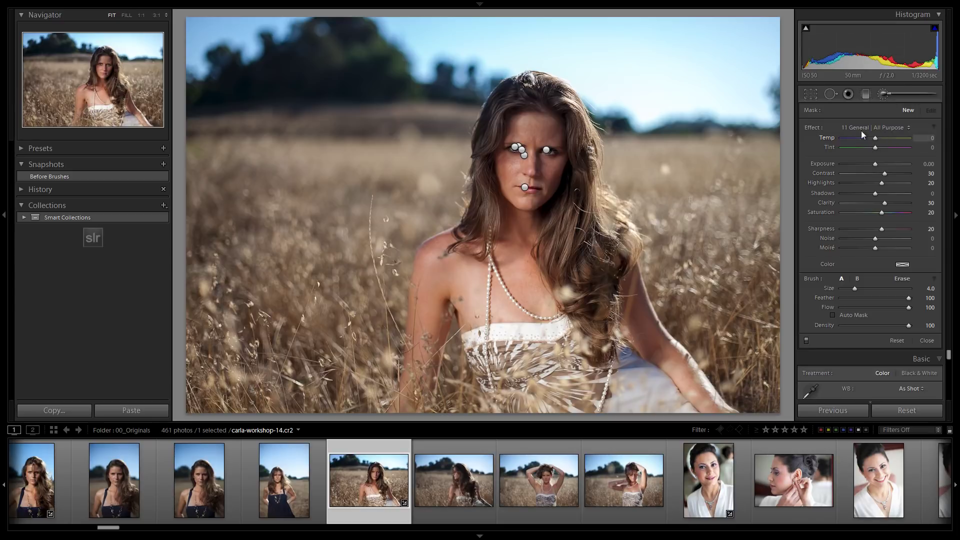
click(875, 128)
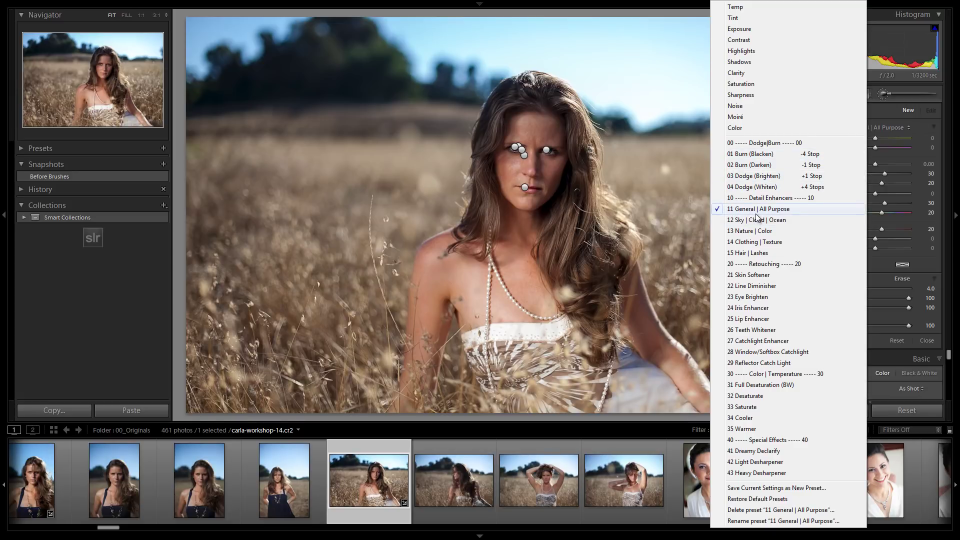
click(750, 231)
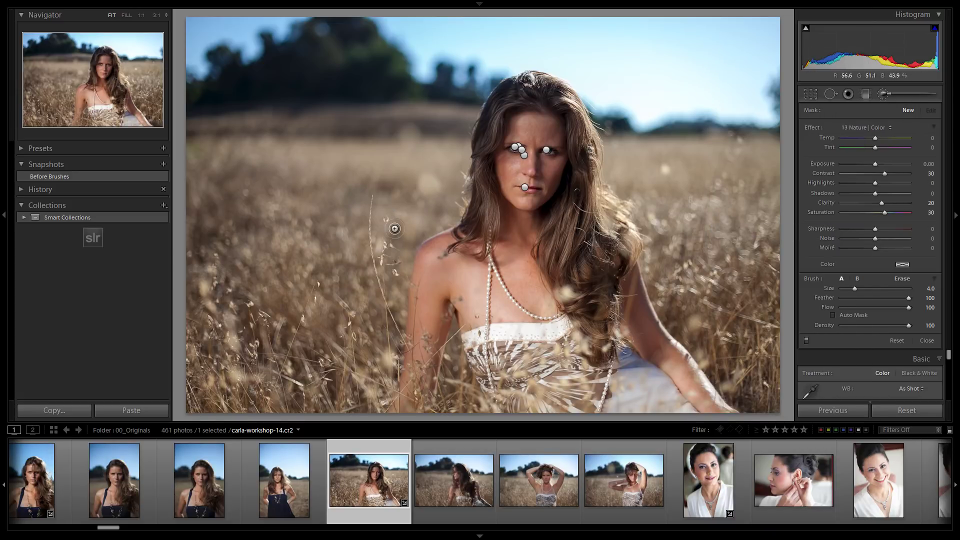
scroll(355, 200, up, 9)
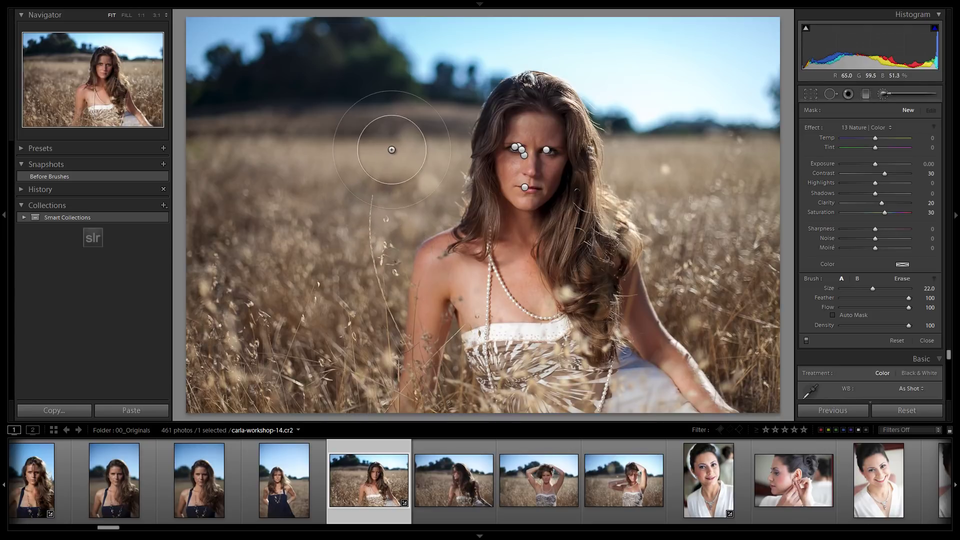
mouse_move(392, 150)
mouse_down()
mouse_move(343, 237)
mouse_move(343, 288)
mouse_move(311, 395)
mouse_up()
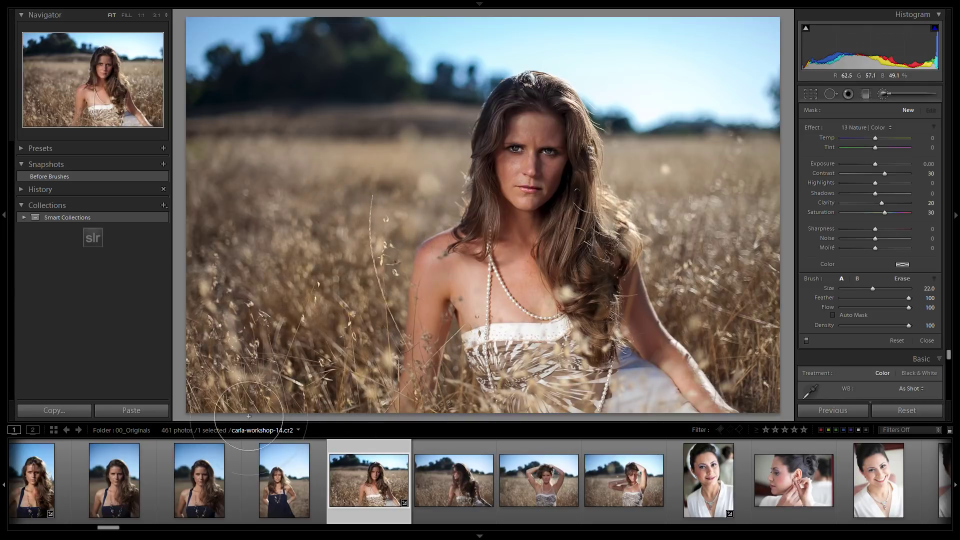
scroll(425, 186, down, 2)
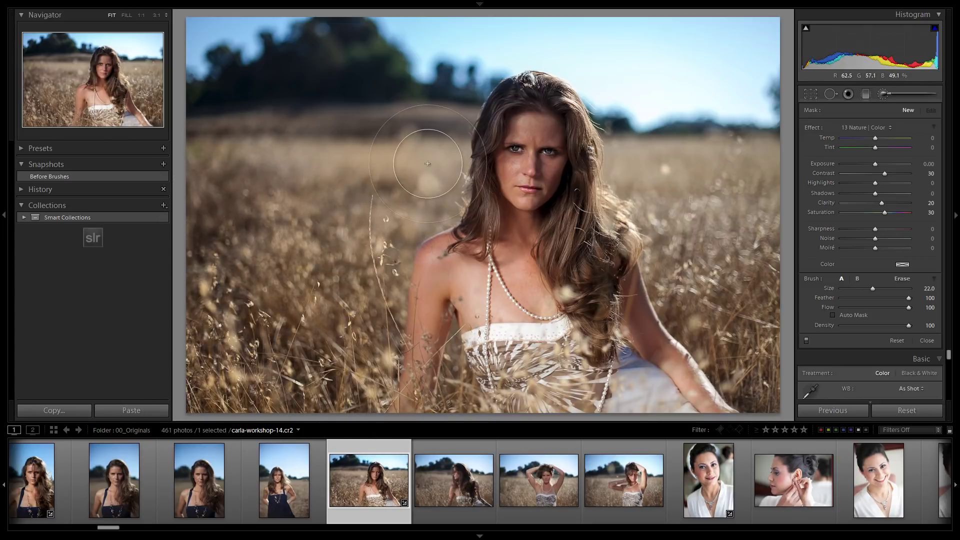
mouse_move(392, 150)
mouse_down()
mouse_move(481, 216)
mouse_move(430, 150)
mouse_up()
scroll(449, 160, down, 3)
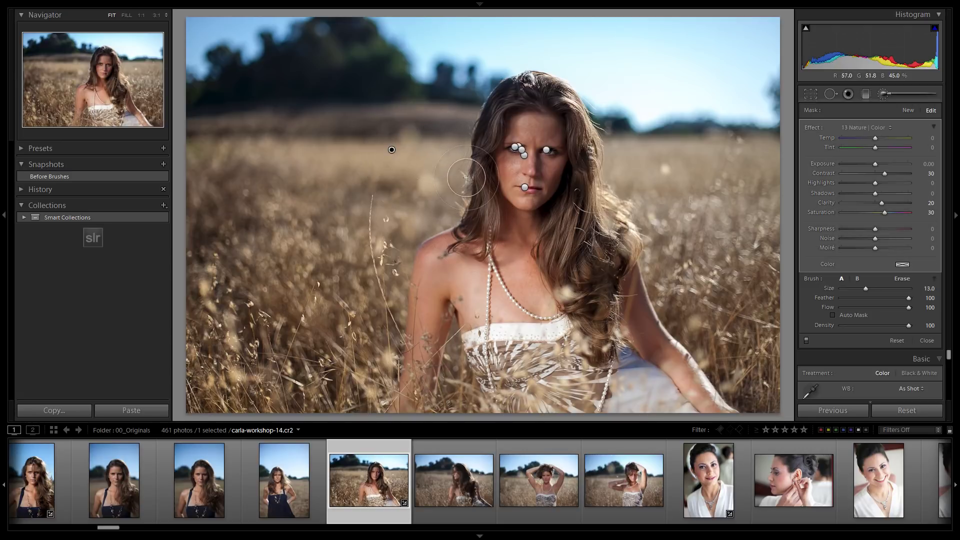
mouse_move(493, 152)
mouse_down()
mouse_move(472, 199)
mouse_move(417, 262)
mouse_move(481, 220)
mouse_up()
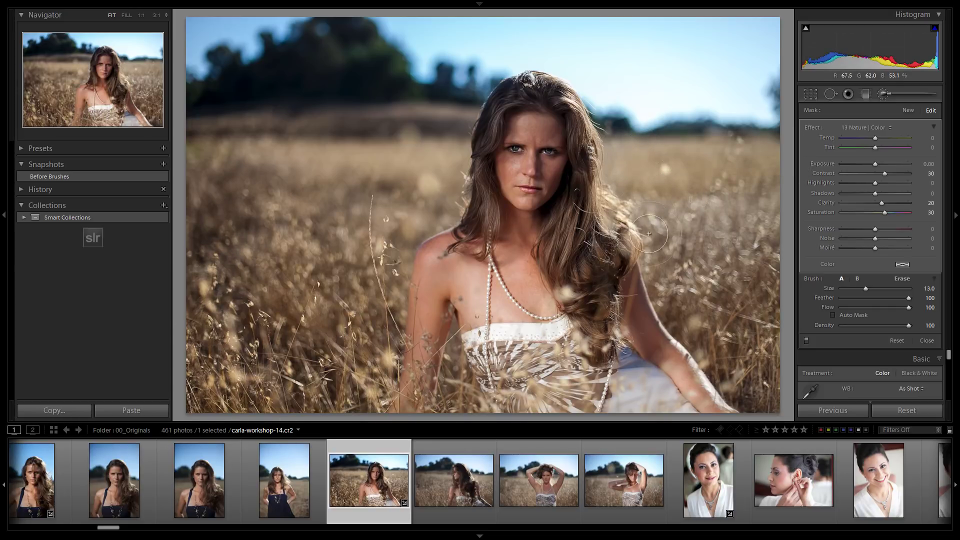
Extend the Nature | Color mask over the field right of the woman, using brush sizes between 13.0 and 17.0
drag(649, 233, 791, 408)
scroll(757, 274, up, 1)
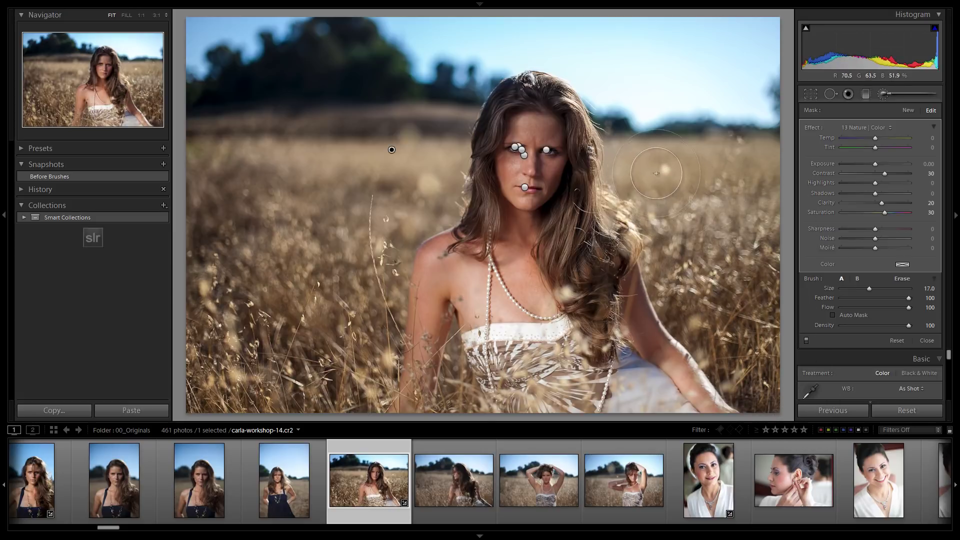
scroll(658, 174, down, 3)
mouse_move(663, 146)
mouse_down()
mouse_move(692, 141)
mouse_move(779, 160)
mouse_up()
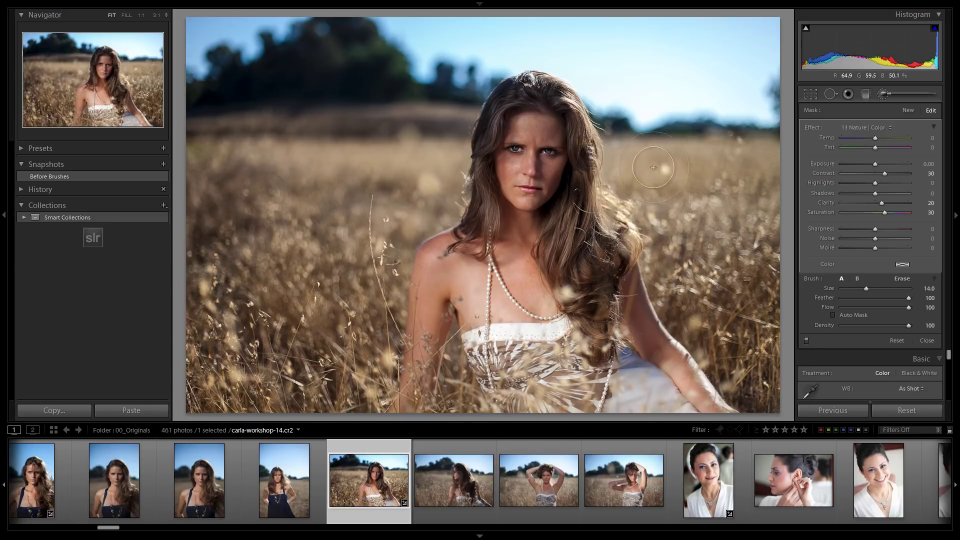
Erase the Nature | Color mask from the woman's hair on the right side at eraser size 6.0
scroll(628, 163, down, 4)
key(alt)
scroll(583, 165, up, 2)
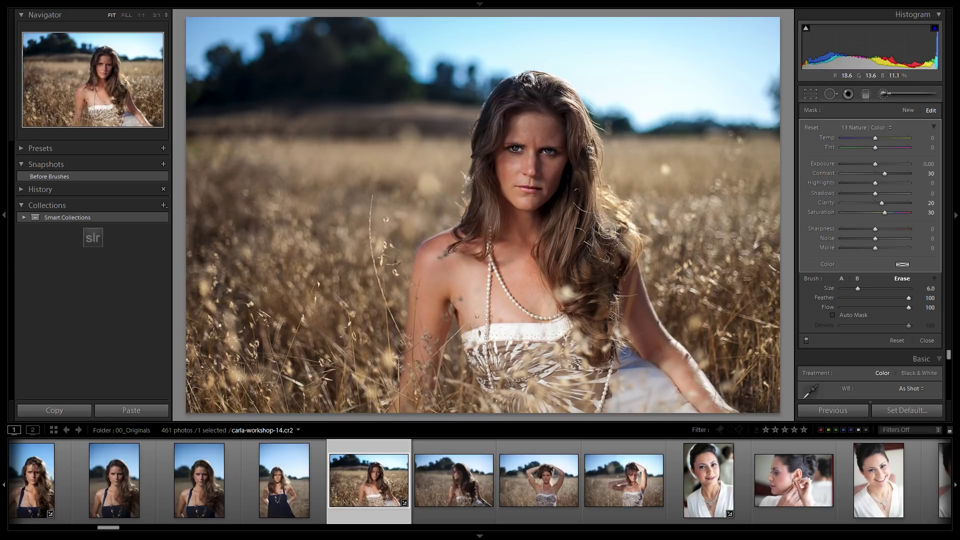
mouse_move(608, 230)
mouse_down()
mouse_move(622, 254)
mouse_move(610, 213)
mouse_up()
Show the mask overlay and paint the missed grass between her arm and dress and the trees beside her head at brush sizes 6.0 to 8.0
key(o)
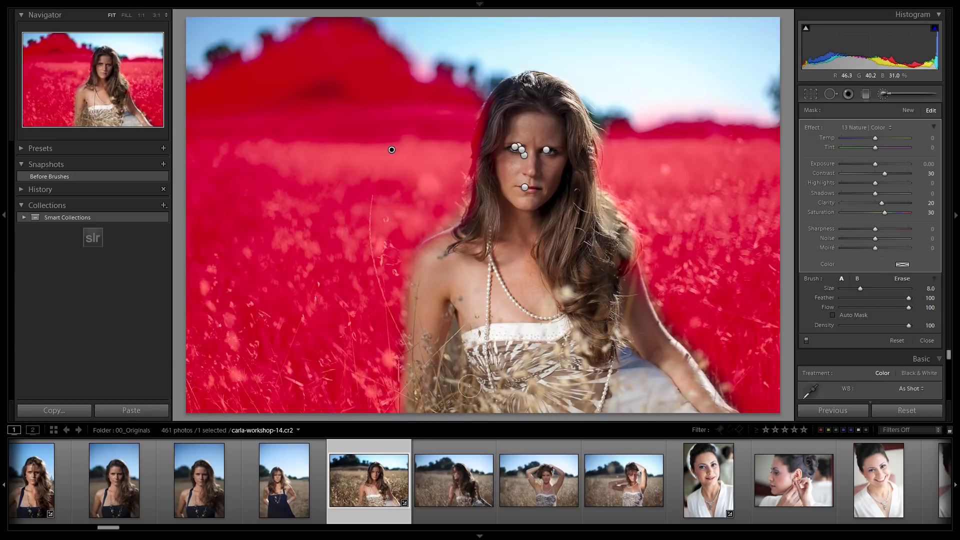
mouse_move(452, 363)
mouse_down()
mouse_move(440, 416)
mouse_move(457, 386)
mouse_move(461, 420)
mouse_move(458, 381)
mouse_move(472, 413)
mouse_up()
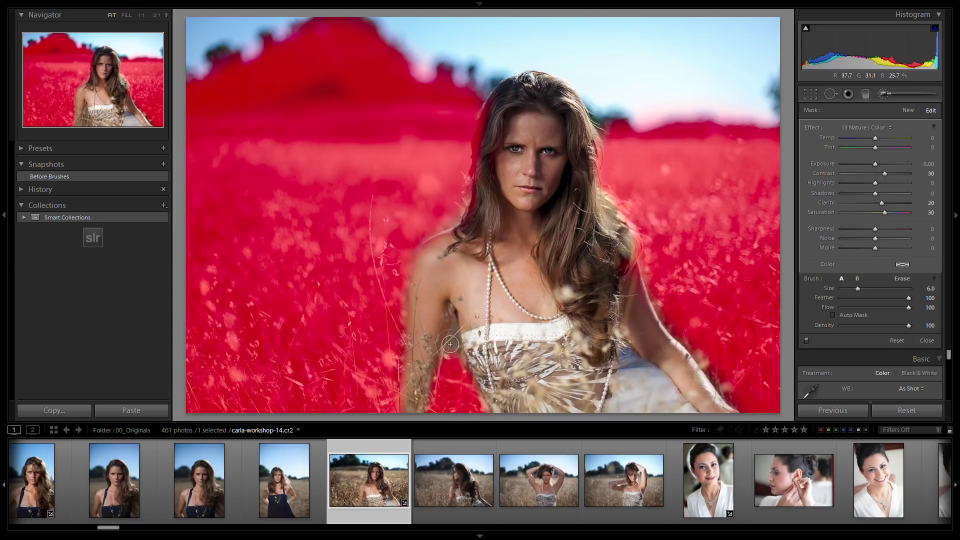
mouse_move(450, 344)
mouse_down()
mouse_move(453, 315)
mouse_move(464, 361)
mouse_up()
key(alt)
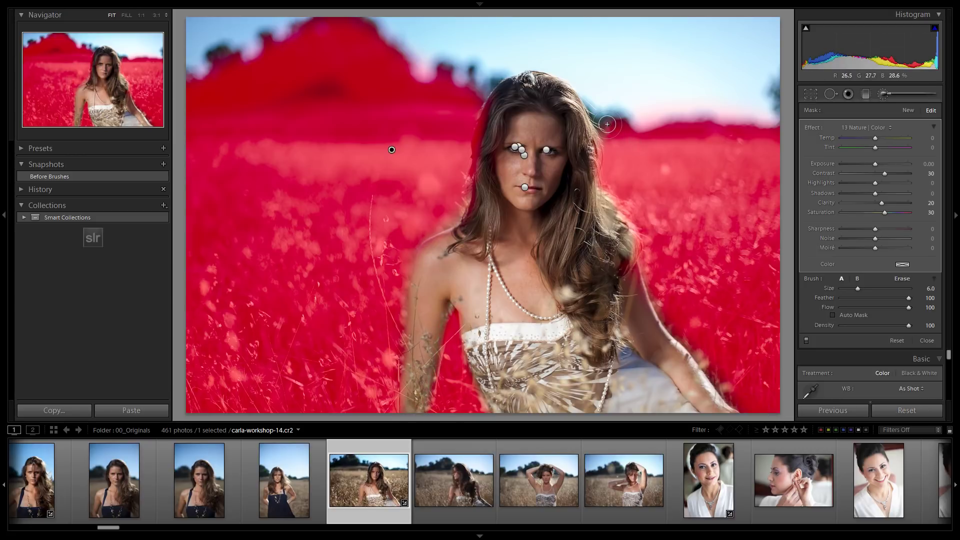
scroll(619, 140, up, 2)
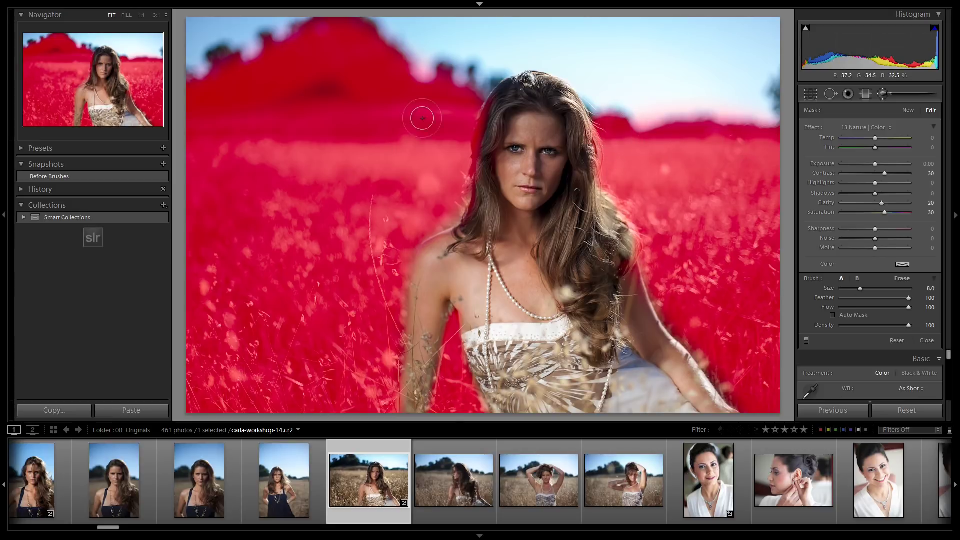
Erase the Nature | Color mask from her hair and shoulder on the left side at eraser size 4.0, and close the brush
scroll(341, 94, up, 7)
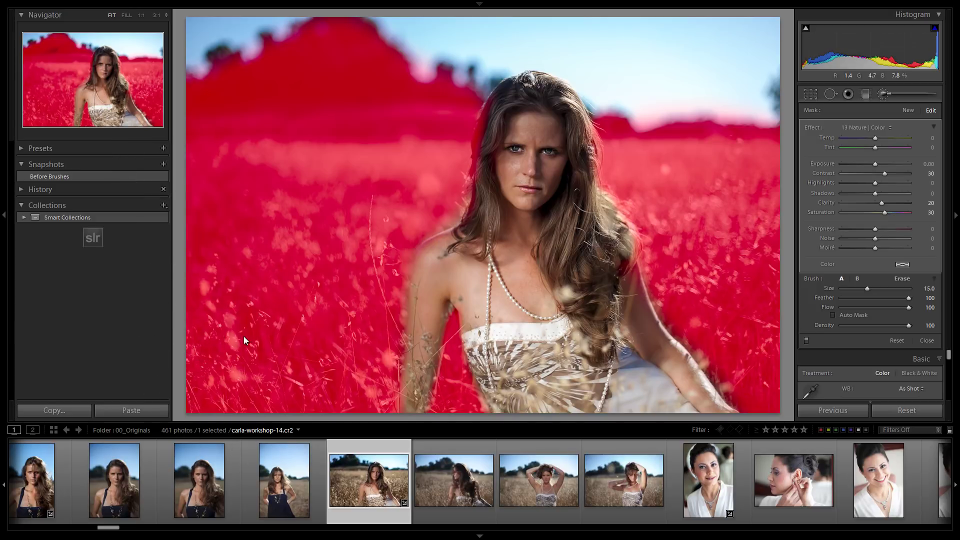
scroll(443, 197, down, 8)
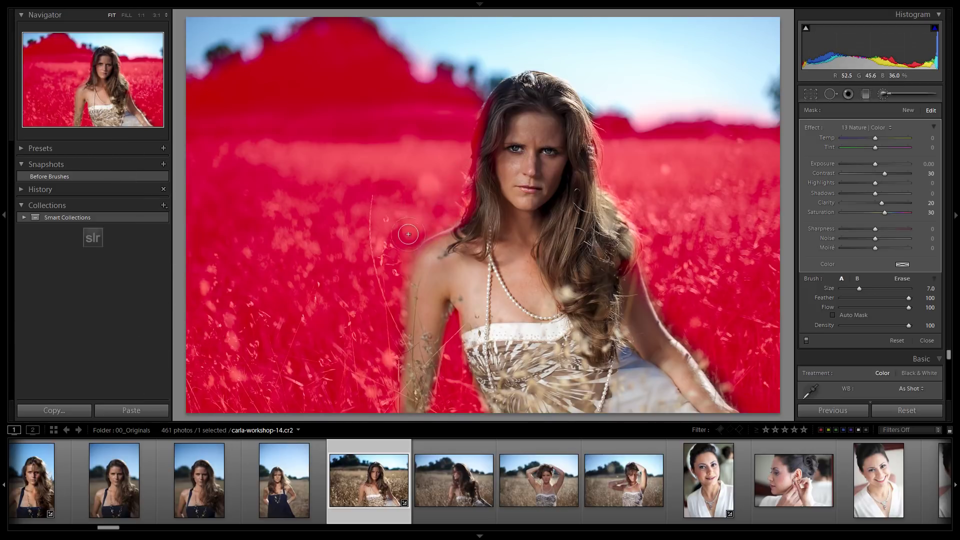
key(alt)
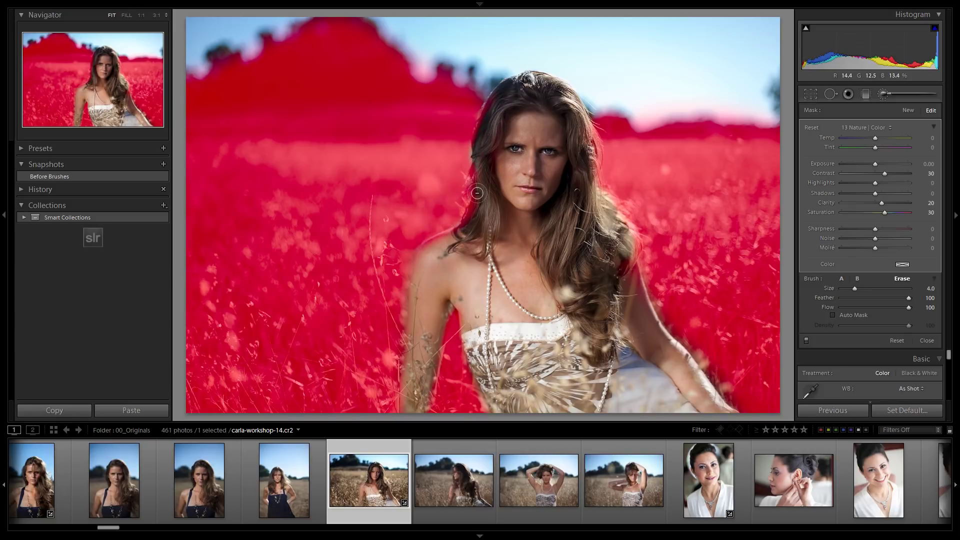
mouse_move(448, 239)
mouse_down()
mouse_move(428, 251)
mouse_move(418, 287)
mouse_up()
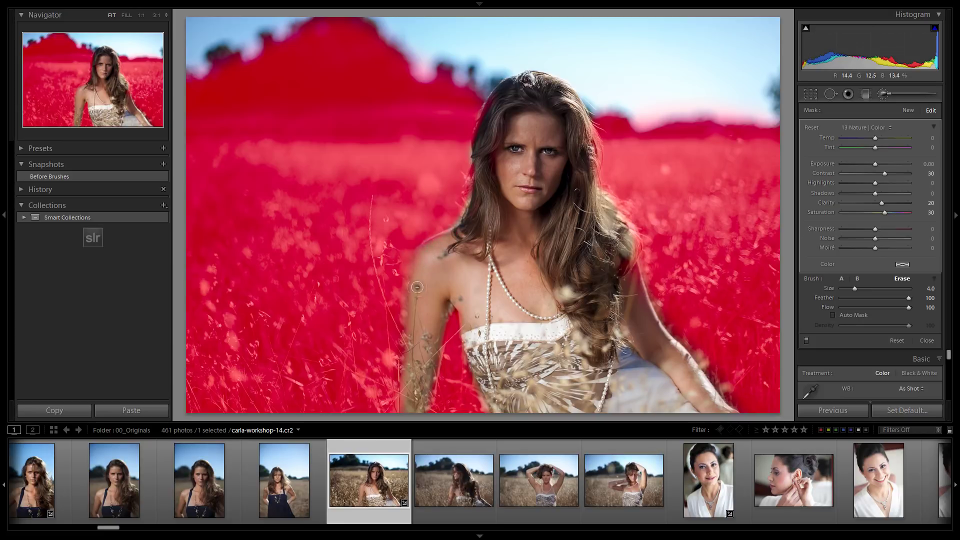
click(883, 93)
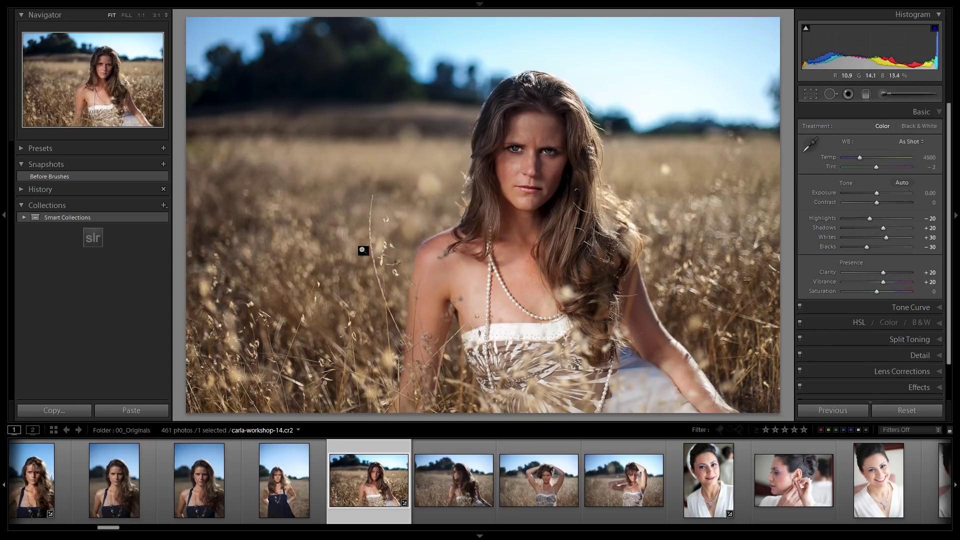
Paint a new 15 Hair | Lashes brush mask over the crown and both sides of the woman's hair at brush size 6.0
key(k)
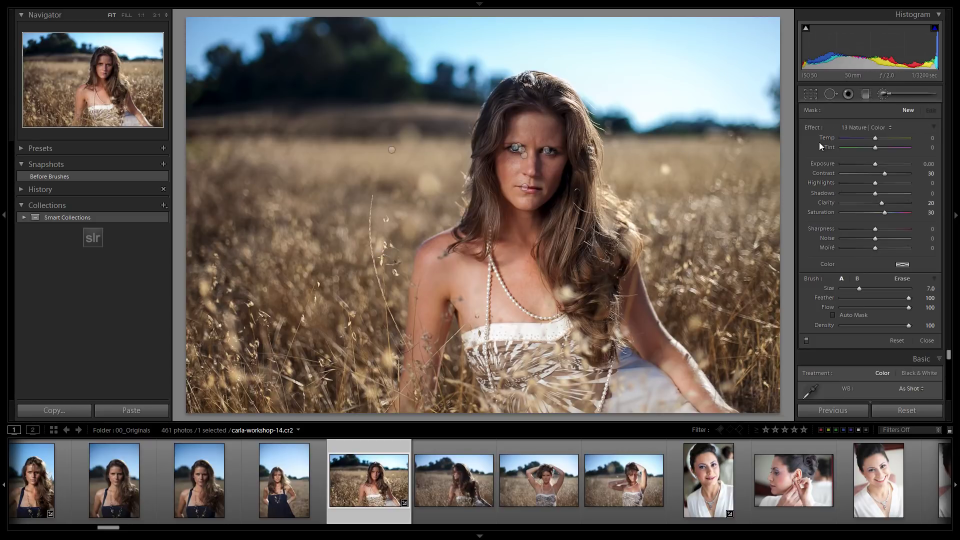
click(870, 128)
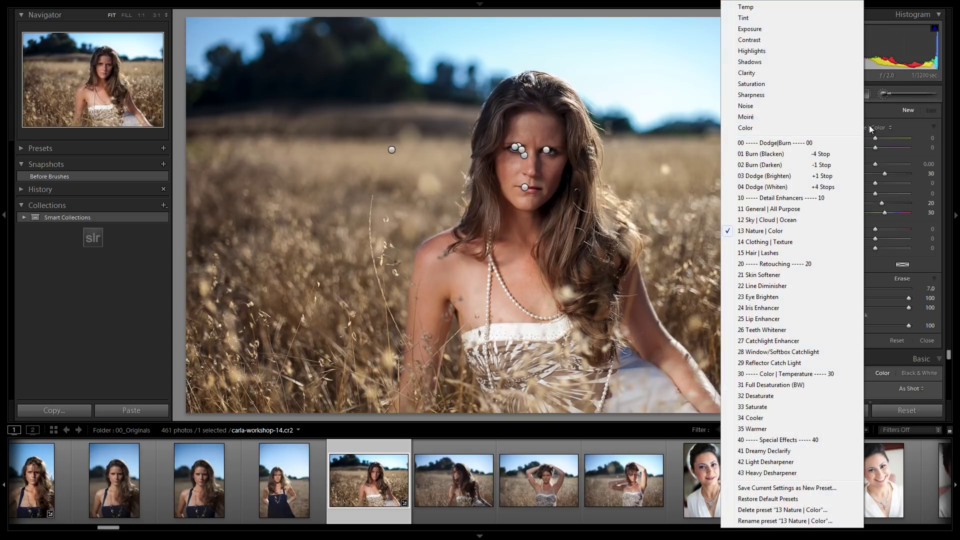
click(764, 254)
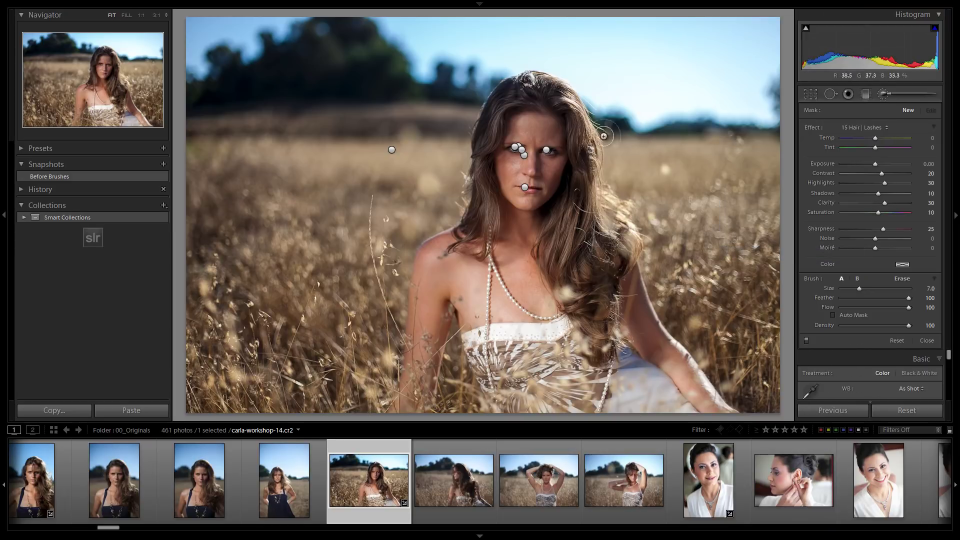
mouse_move(546, 94)
mouse_down()
mouse_move(500, 103)
mouse_move(481, 156)
mouse_up()
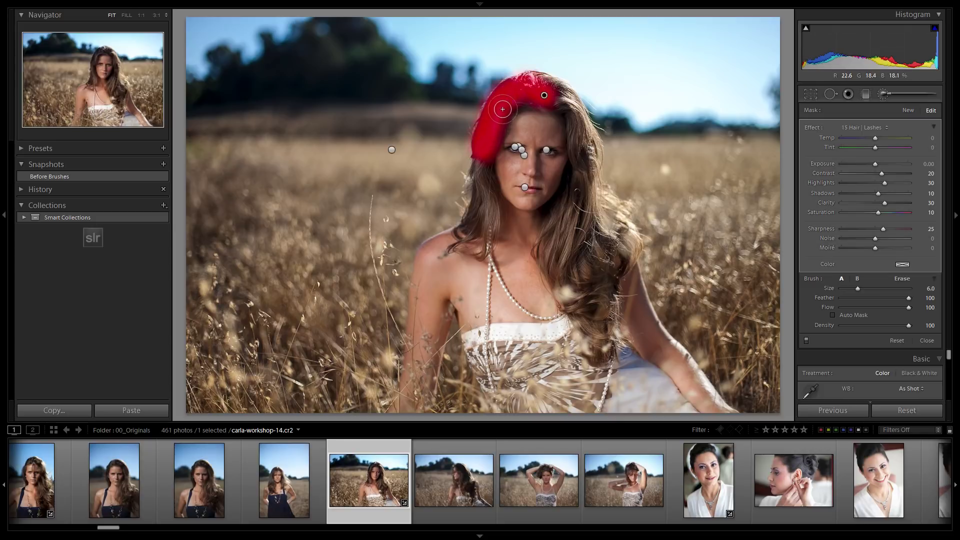
mouse_move(551, 94)
mouse_down()
mouse_move(585, 121)
mouse_move(581, 188)
mouse_move(561, 241)
mouse_move(570, 216)
mouse_up()
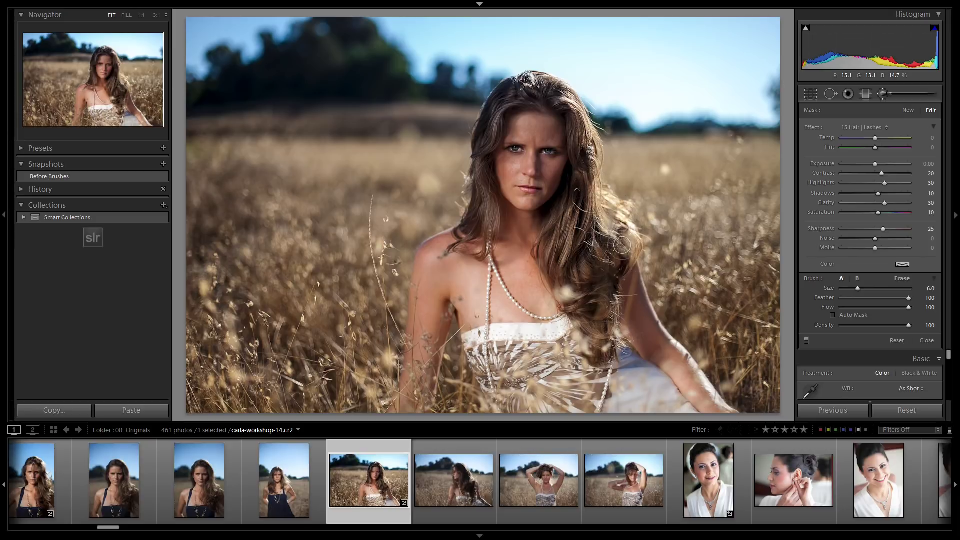
mouse_move(622, 245)
mouse_down()
mouse_move(601, 311)
mouse_move(606, 263)
mouse_move(595, 232)
mouse_move(575, 276)
mouse_move(588, 313)
mouse_move(605, 288)
mouse_move(596, 351)
mouse_move(597, 287)
mouse_move(582, 303)
mouse_move(552, 256)
mouse_move(584, 188)
mouse_up()
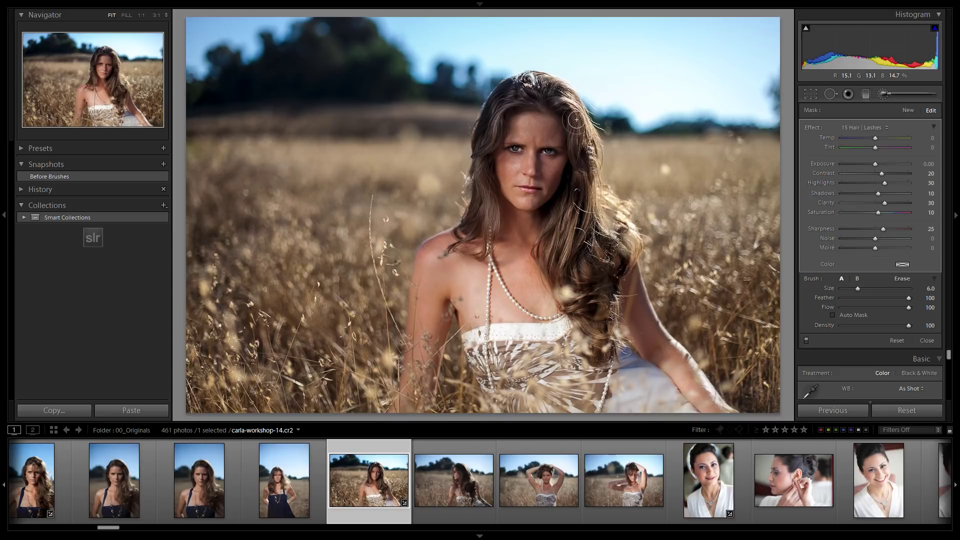
drag(577, 120, 522, 93)
Extend the Hair | Lashes mask over the narrow strands and hairline at brush size 4.0 and the long right-side hair at 7.0
key(bracketleft)
key(bracketleft)
mouse_move(489, 215)
mouse_down()
mouse_move(480, 242)
mouse_move(482, 211)
mouse_up()
drag(523, 91, 561, 102)
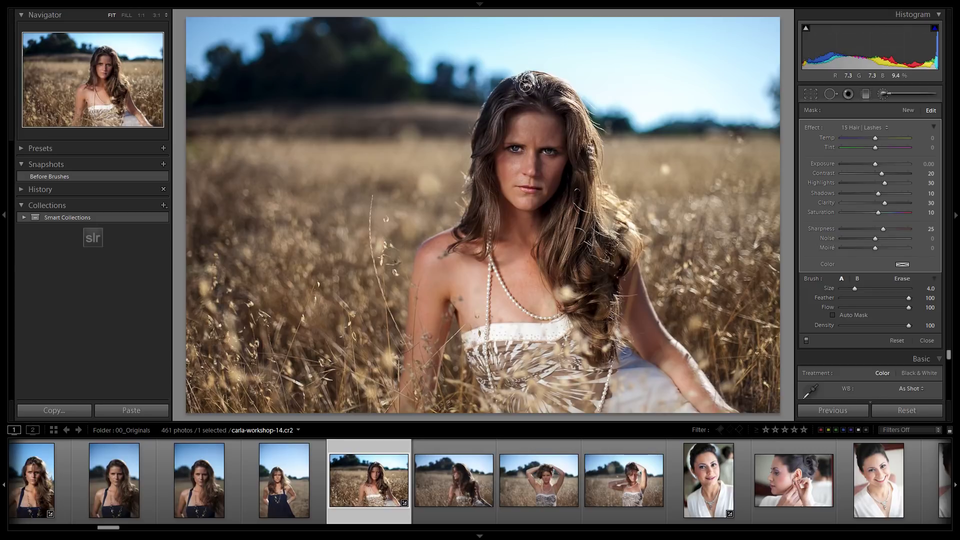
key(bracketright)
key(bracketright)
key(bracketright)
mouse_move(593, 184)
mouse_down()
mouse_move(575, 278)
mouse_move(598, 239)
mouse_move(609, 266)
mouse_move(600, 339)
mouse_move(564, 257)
mouse_move(575, 193)
mouse_move(551, 259)
mouse_move(486, 243)
mouse_move(489, 218)
mouse_move(472, 235)
mouse_move(437, 224)
mouse_move(457, 181)
mouse_move(463, 100)
mouse_move(515, 47)
mouse_move(600, 80)
mouse_move(624, 123)
mouse_move(636, 228)
mouse_up()
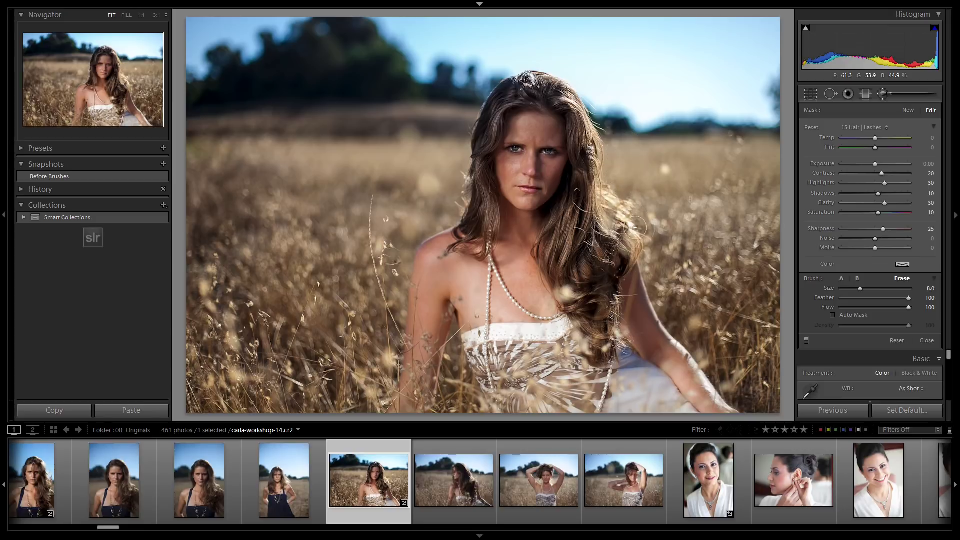
Erase the Hair | Lashes mask from her chest and neck at eraser size 8.0, and touch up the hair beside her neck using the mask overlay
mouse_move(511, 279)
mouse_down()
mouse_move(517, 226)
mouse_move(497, 269)
mouse_move(436, 258)
mouse_move(418, 271)
mouse_move(440, 247)
mouse_move(428, 223)
mouse_move(449, 245)
mouse_move(452, 272)
mouse_move(521, 193)
mouse_up()
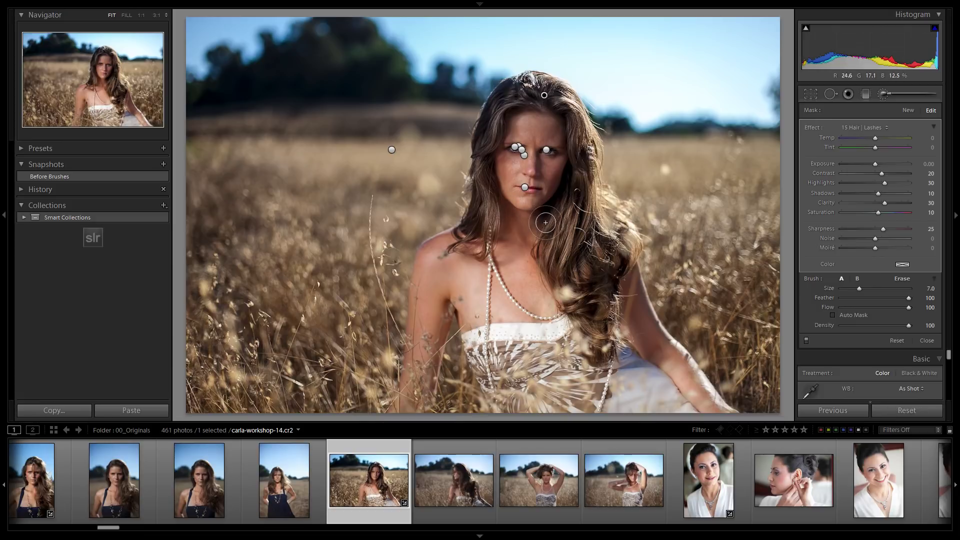
key(o)
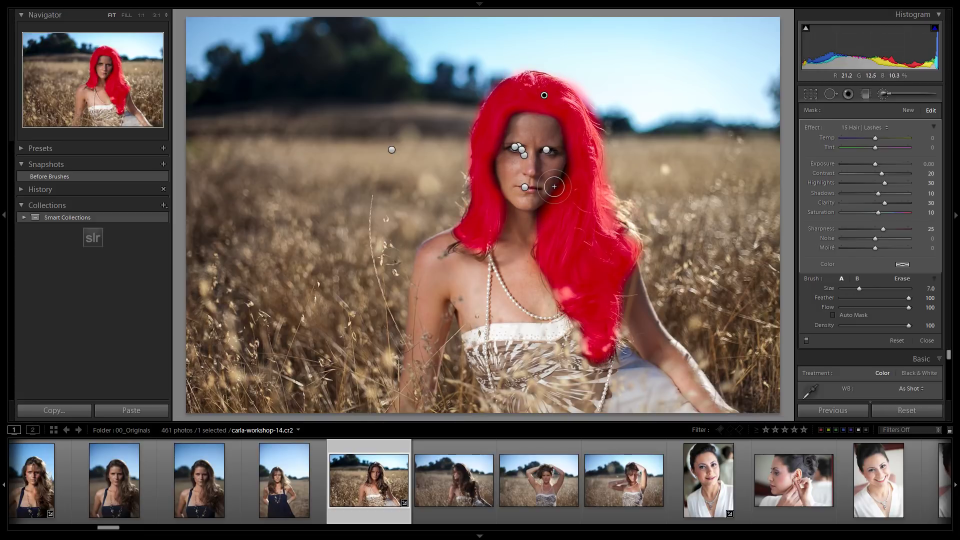
mouse_move(555, 185)
mouse_down()
mouse_move(523, 252)
mouse_move(558, 182)
mouse_move(530, 223)
mouse_move(546, 274)
mouse_up()
key(bracketleft)
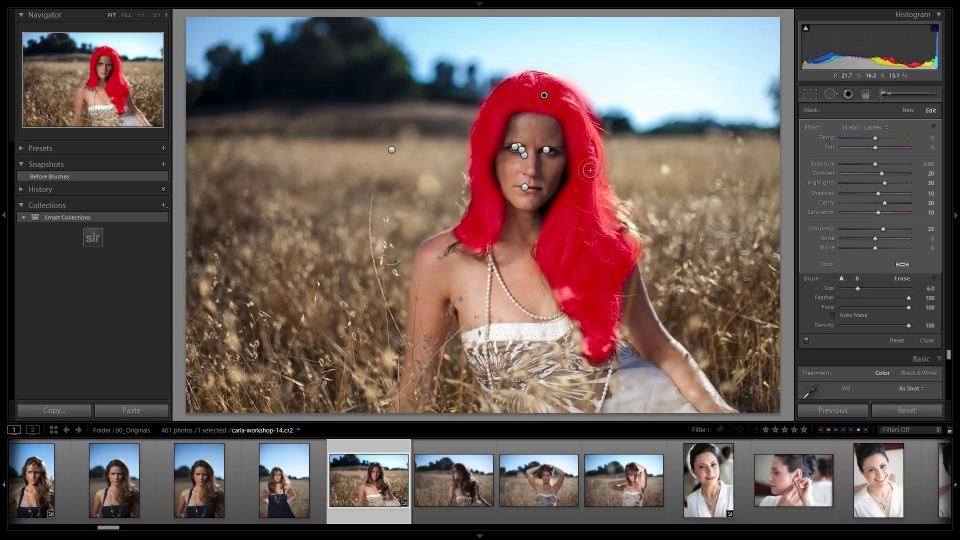
key(o)
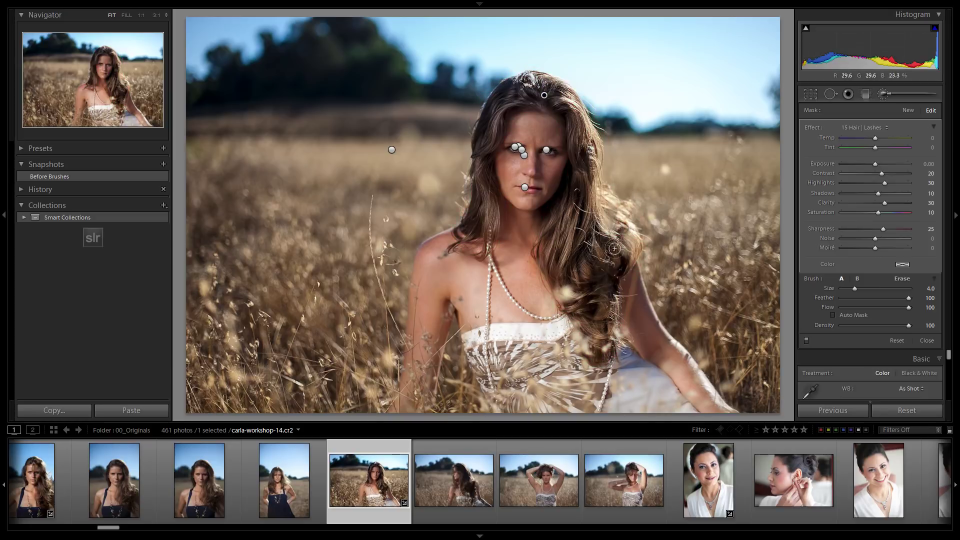
click(884, 95)
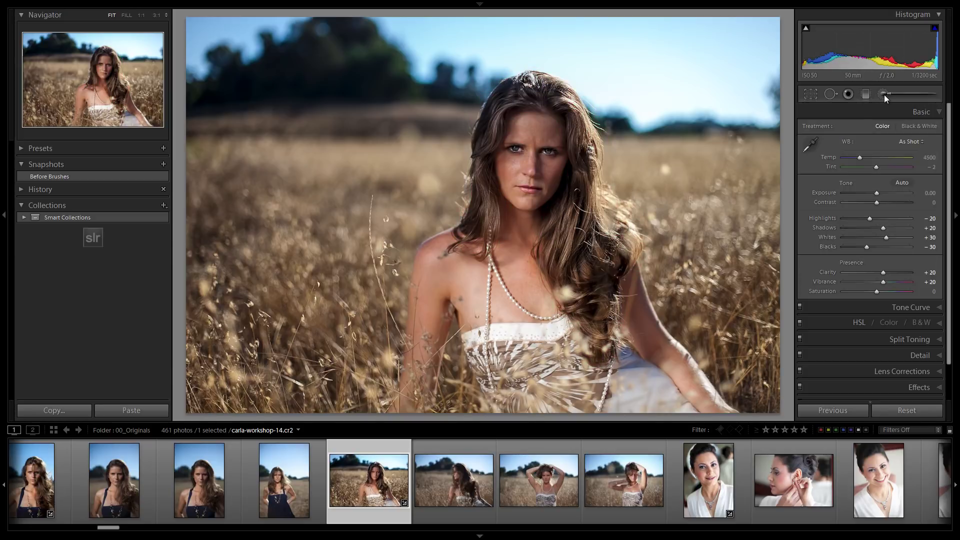
Paint a new 11 General | All Purpose brush mask over the woman's dress at brush sizes 9.0 and 7.0
click(884, 95)
click(863, 125)
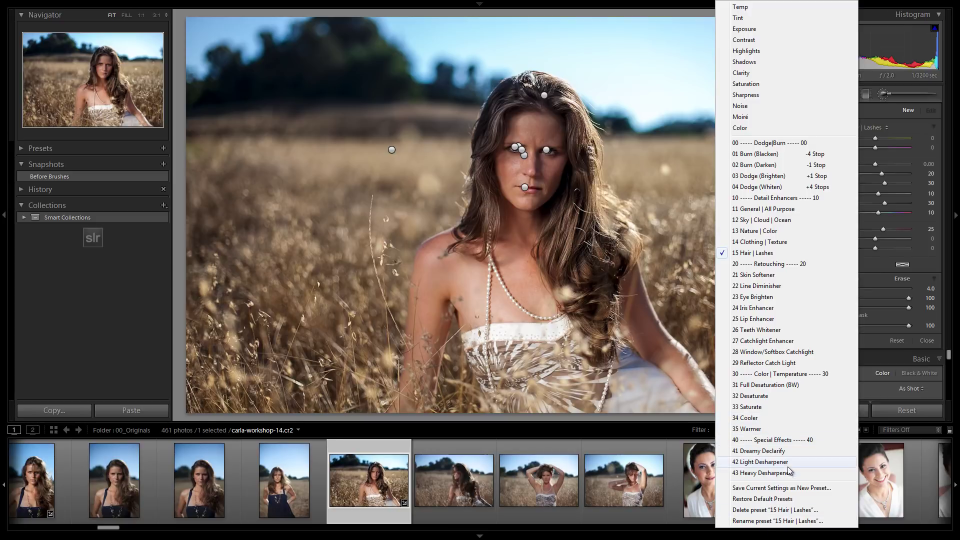
click(762, 209)
drag(477, 343, 480, 357)
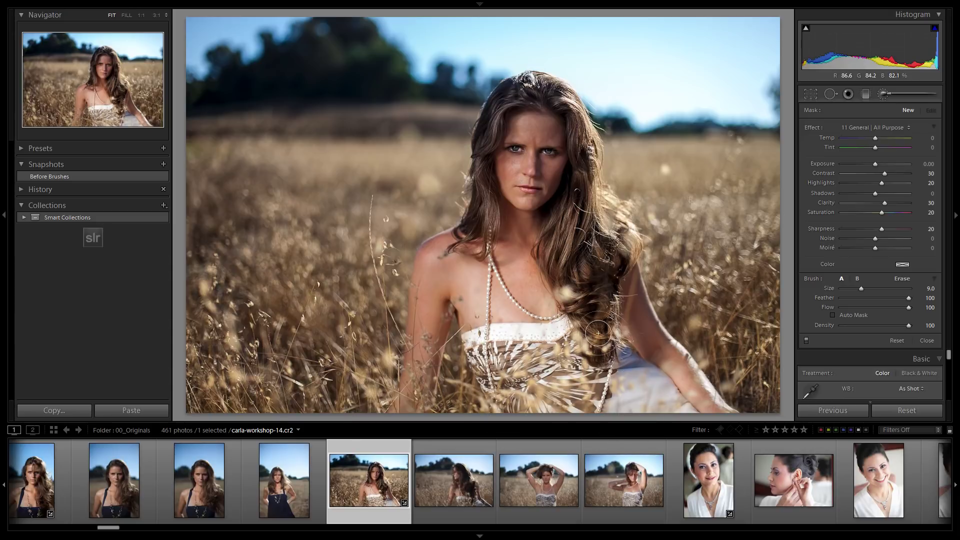
mouse_move(586, 304)
mouse_down()
mouse_move(586, 334)
mouse_move(608, 316)
mouse_up()
Erase the General | All Purpose mask from her right-side arm at eraser size 3.0, and close the brush
key(alt)
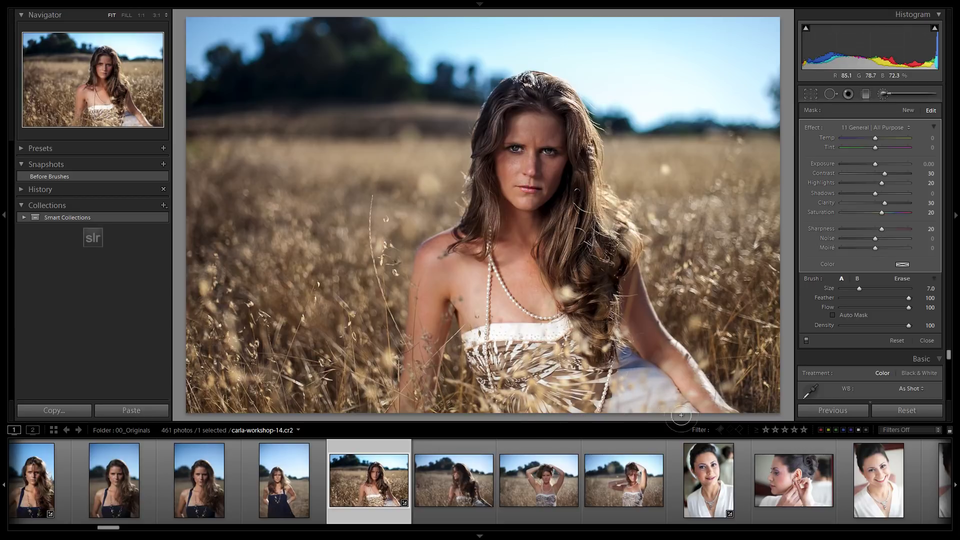
key(alt)
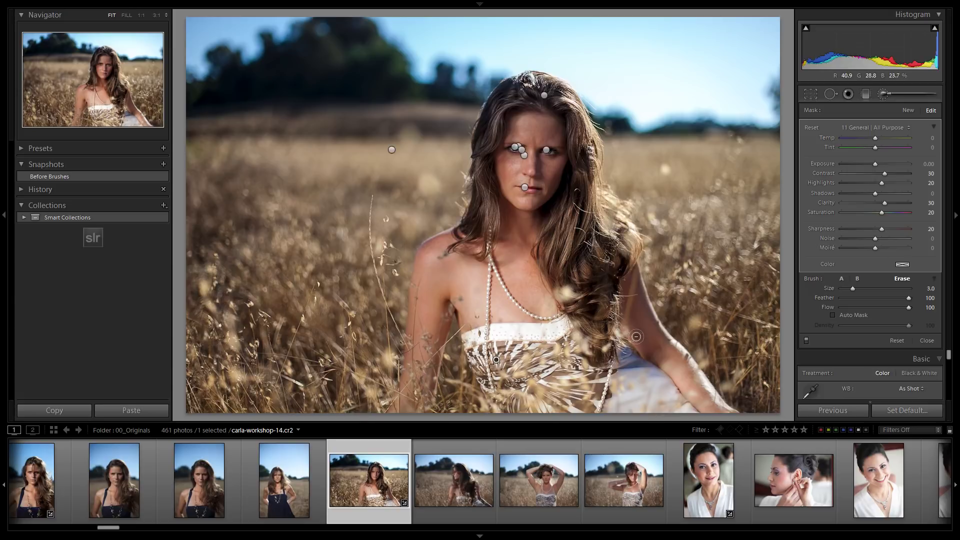
drag(661, 354, 709, 407)
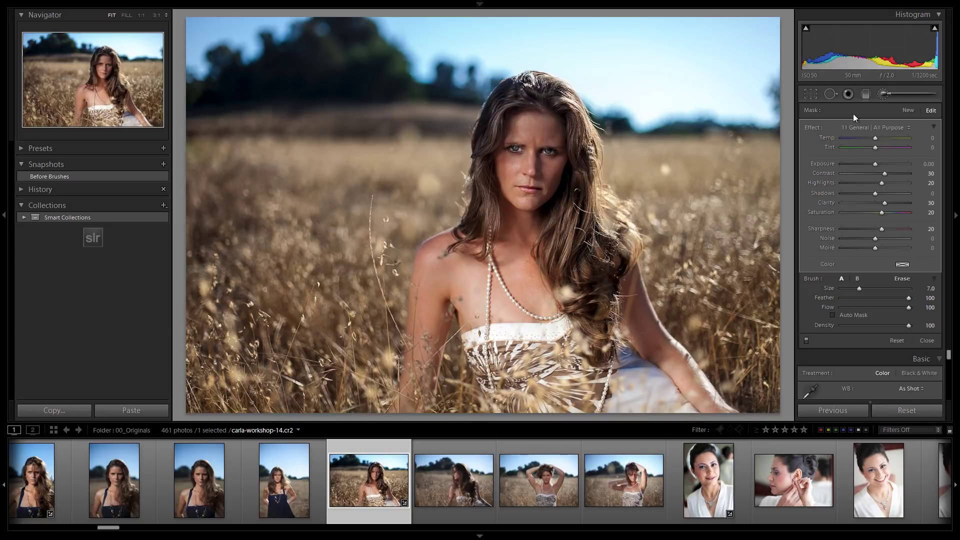
click(884, 93)
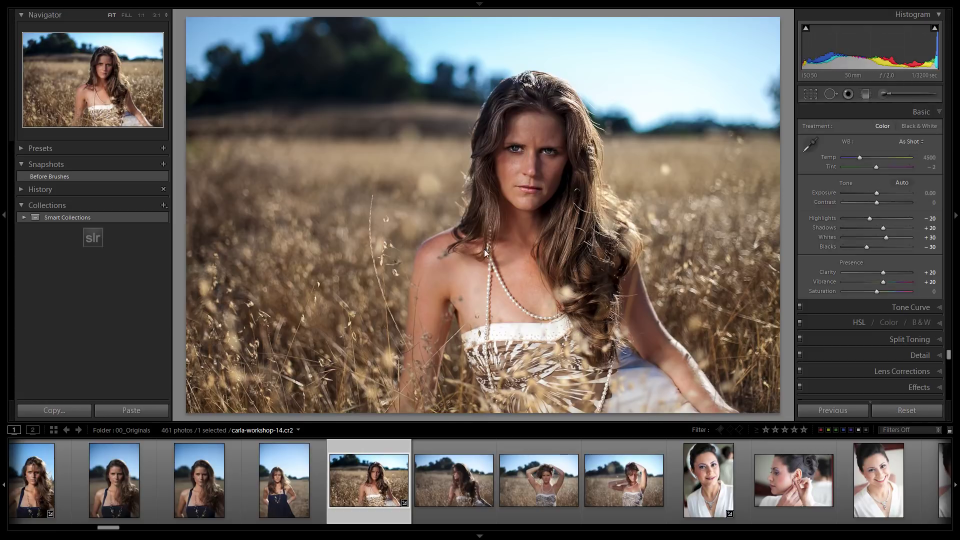
Create a snapshot of the retouched photo named After Brushes
click(164, 164)
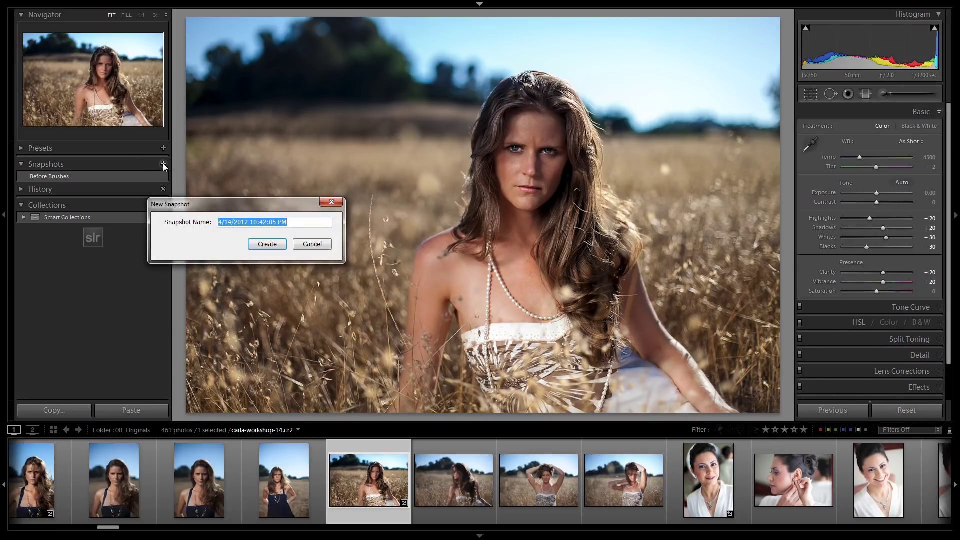
text(After Brushes)
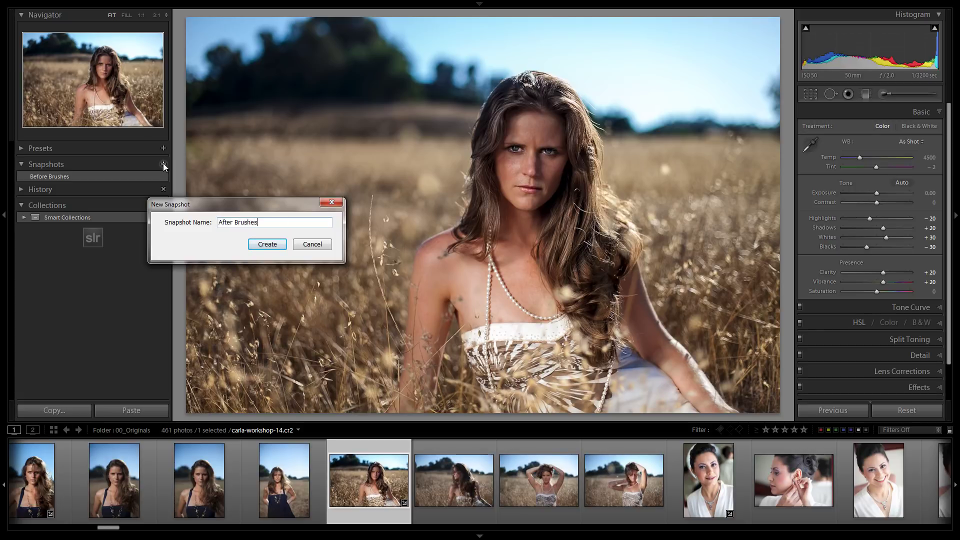
key(Return)
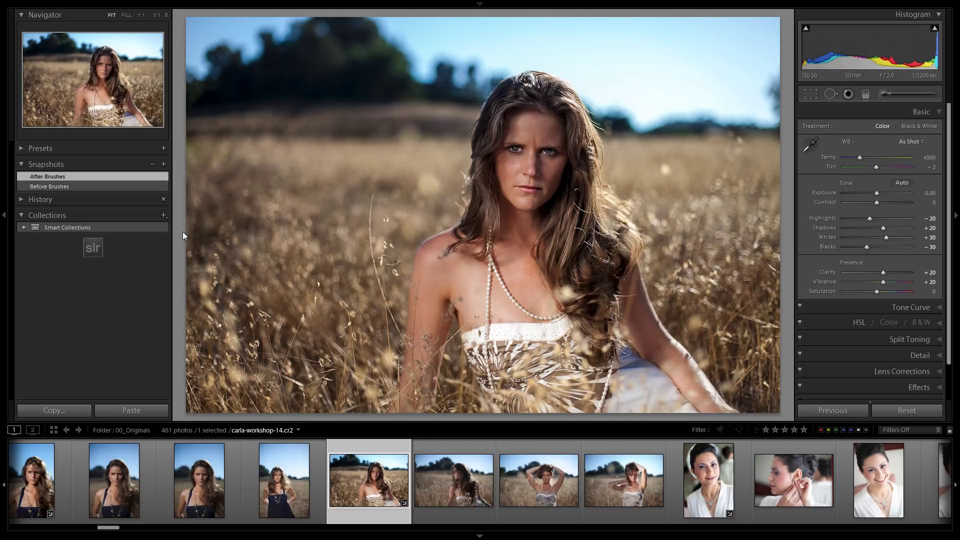
Compare the Before Brushes and After Brushes snapshots several times, ending on After Brushes
click(72, 186)
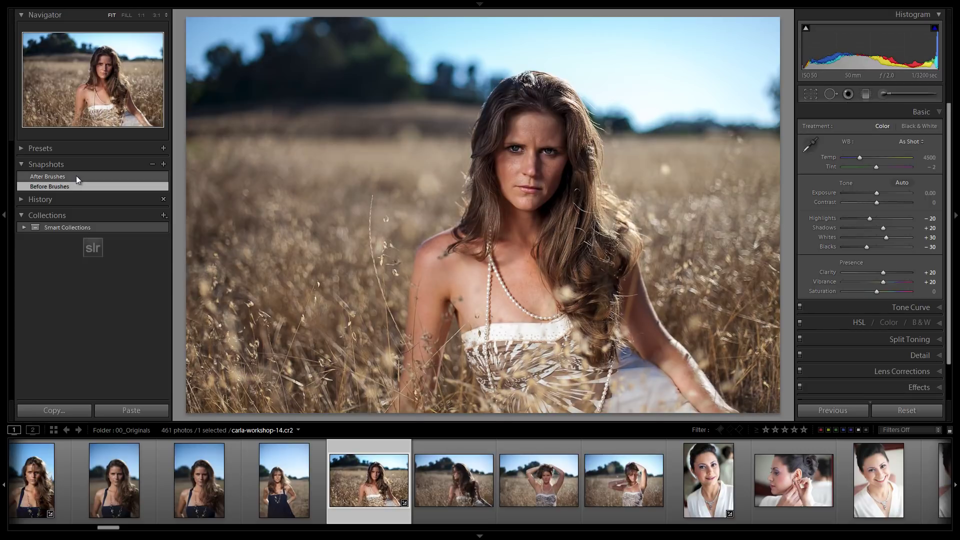
click(76, 175)
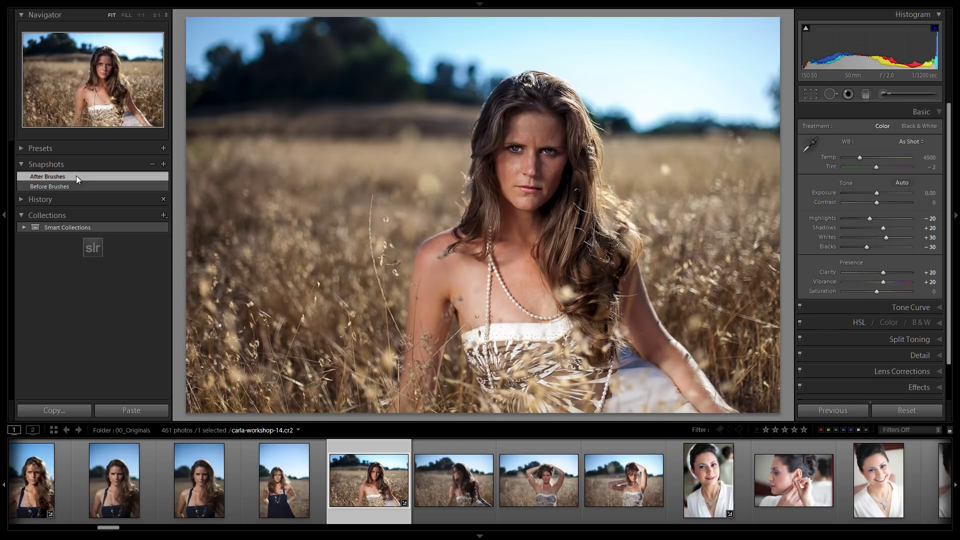
click(66, 187)
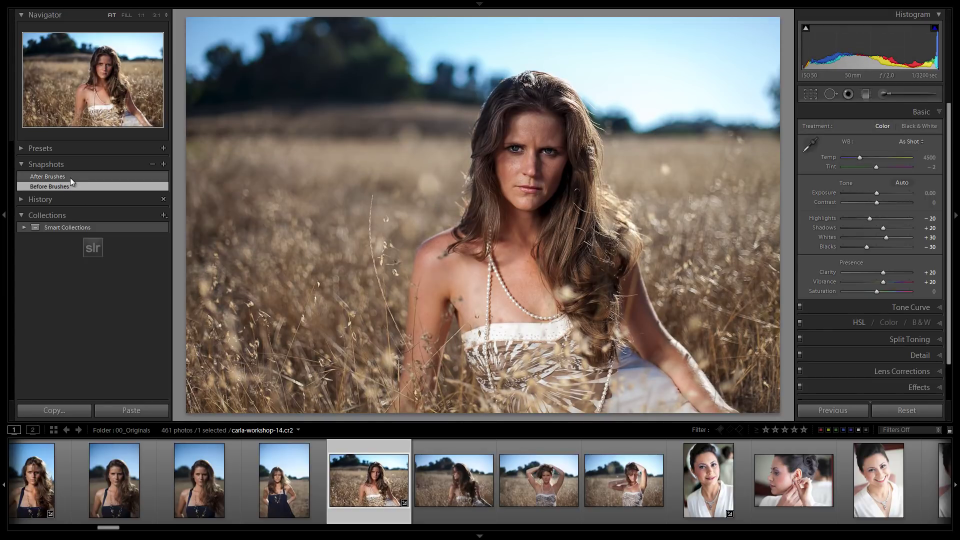
click(70, 178)
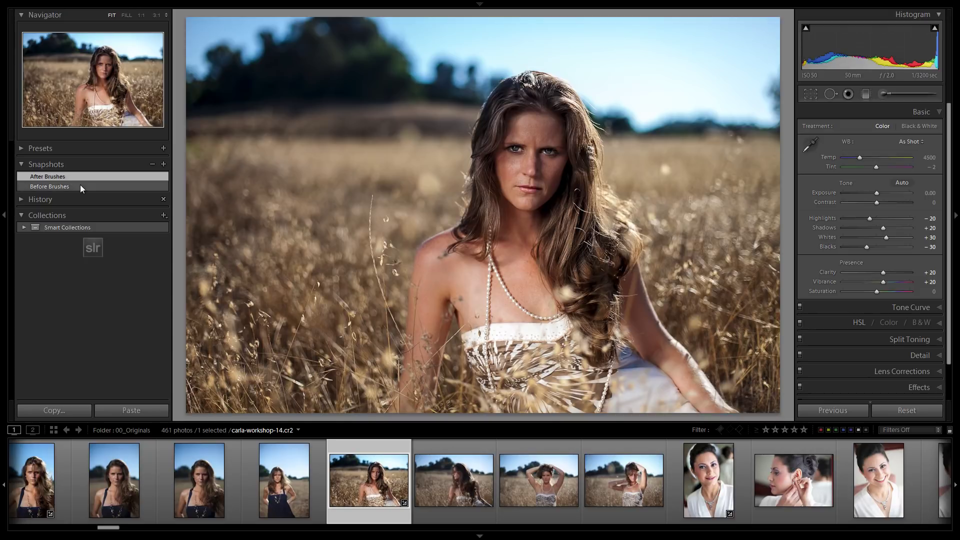
click(79, 185)
click(88, 178)
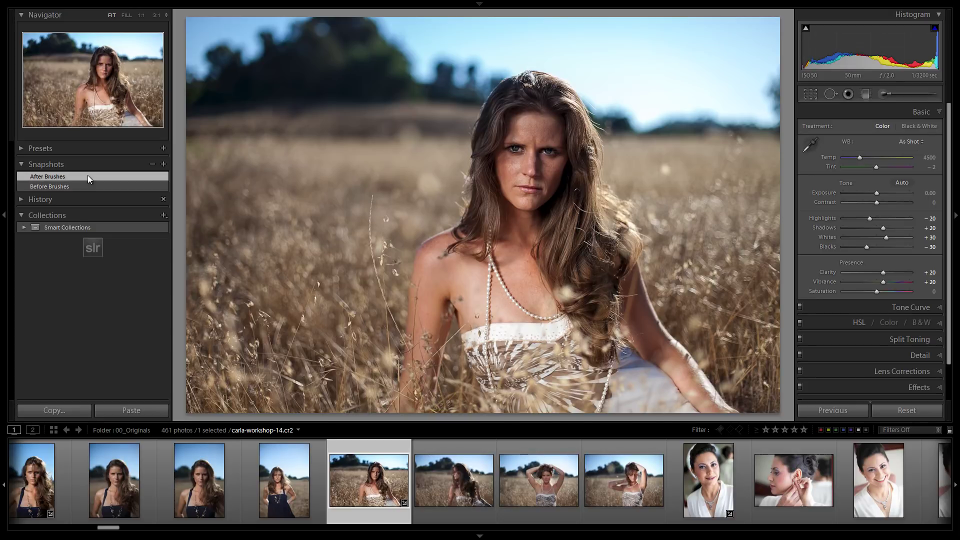
click(85, 187)
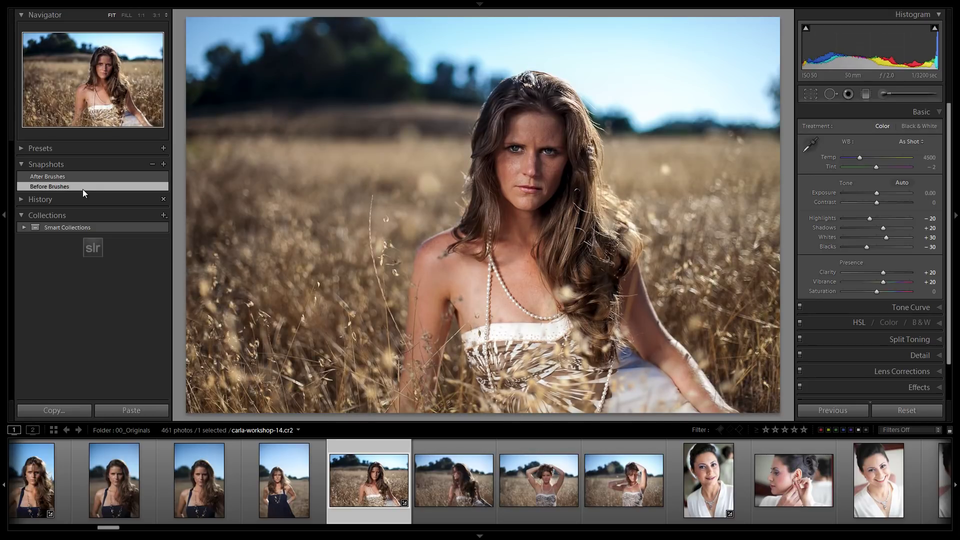
click(95, 178)
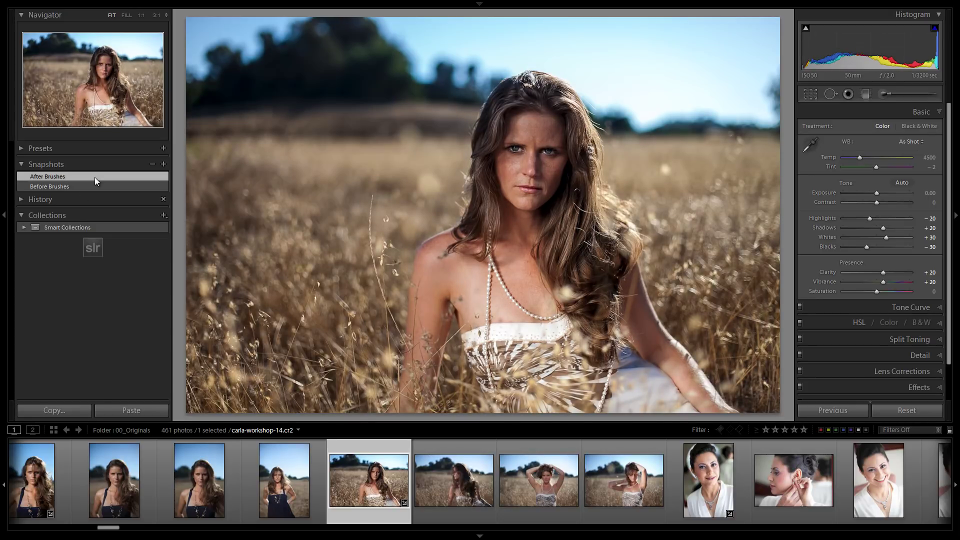